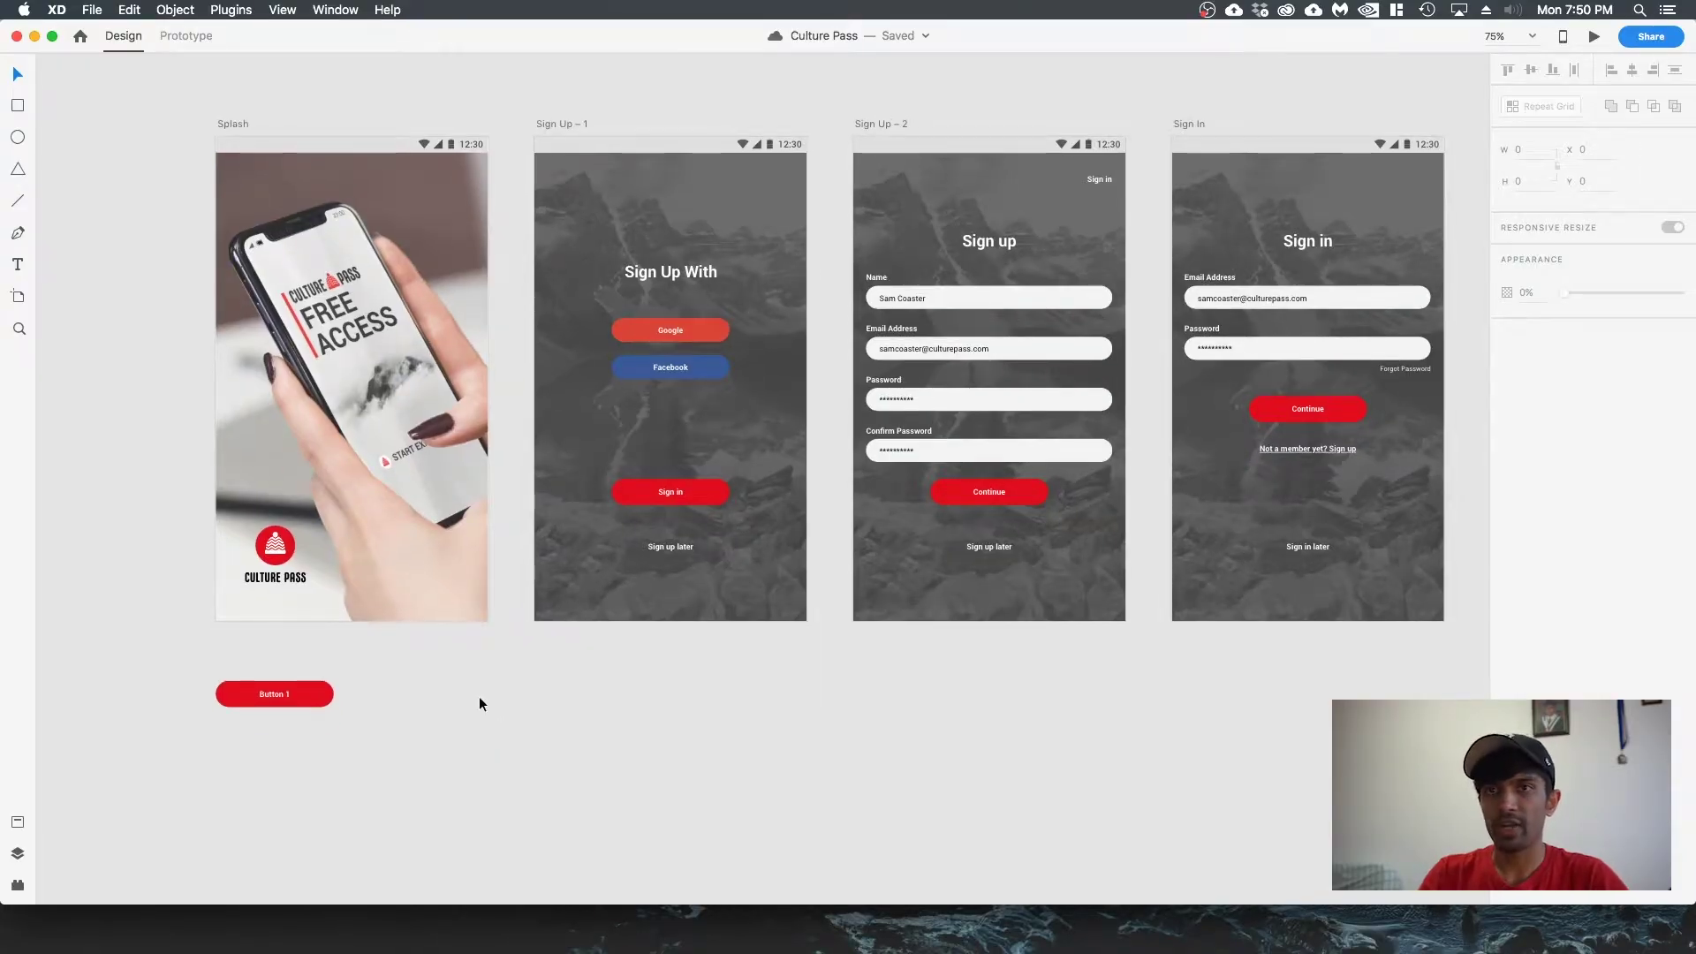
- Pan around the Culture Pass artboards and select the red Button 1
drag(480, 704, 544, 671)
scroll(541, 674, left, 3)
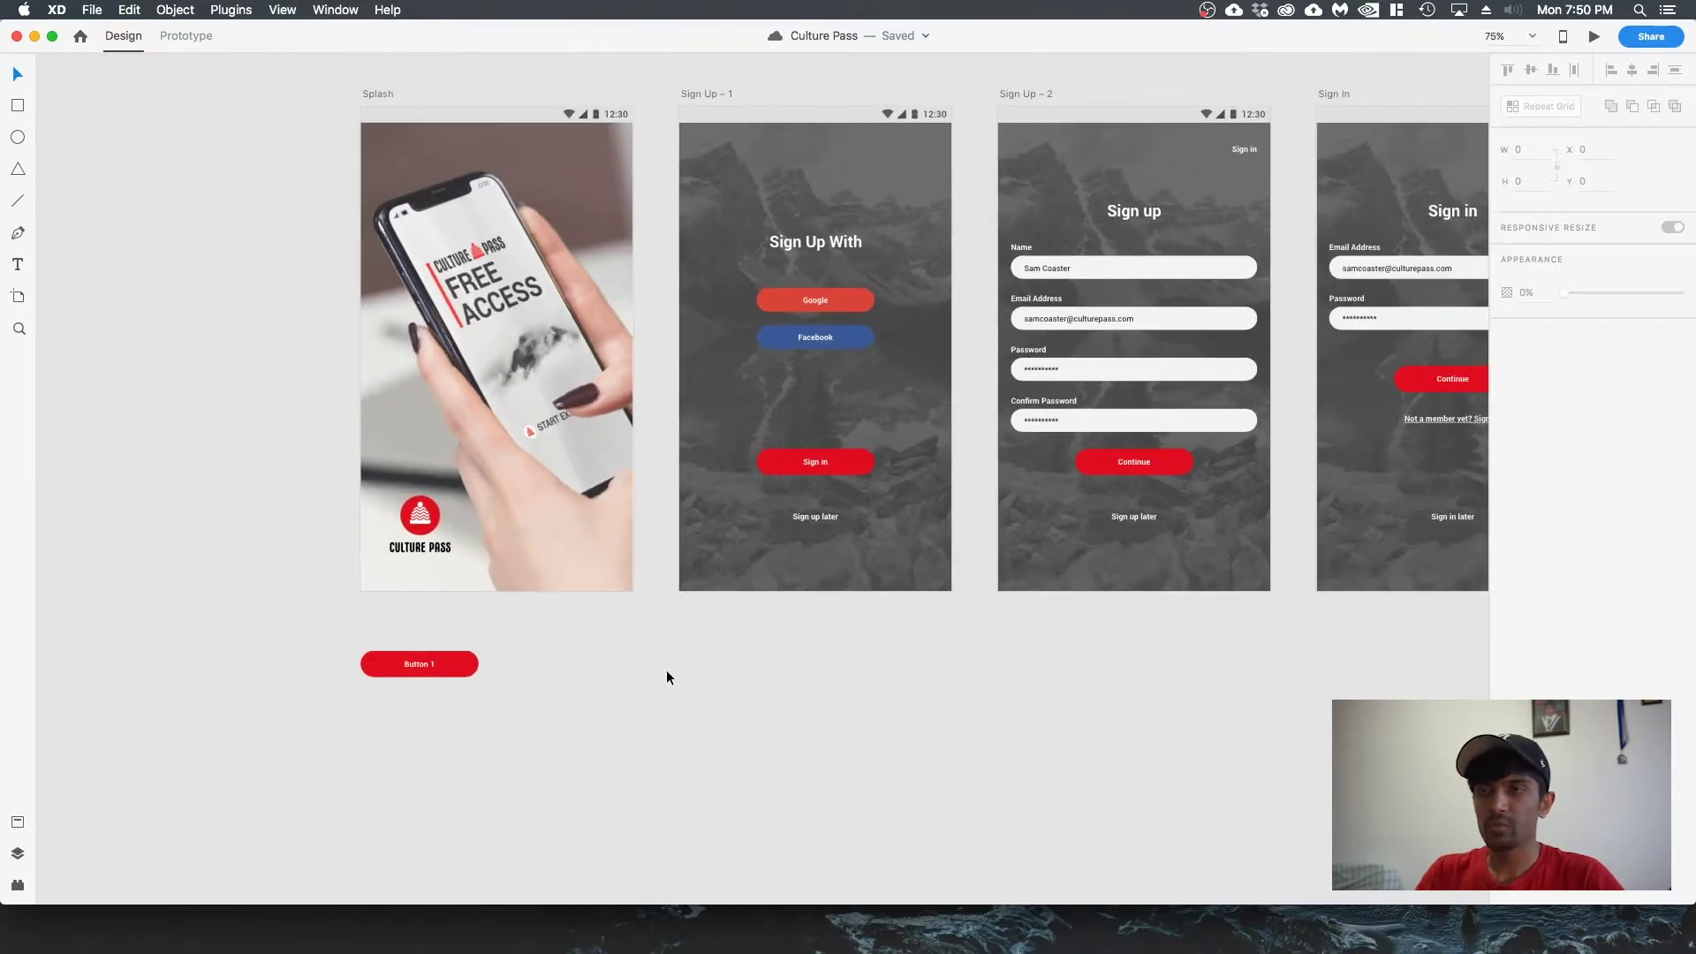
drag(677, 674, 591, 716)
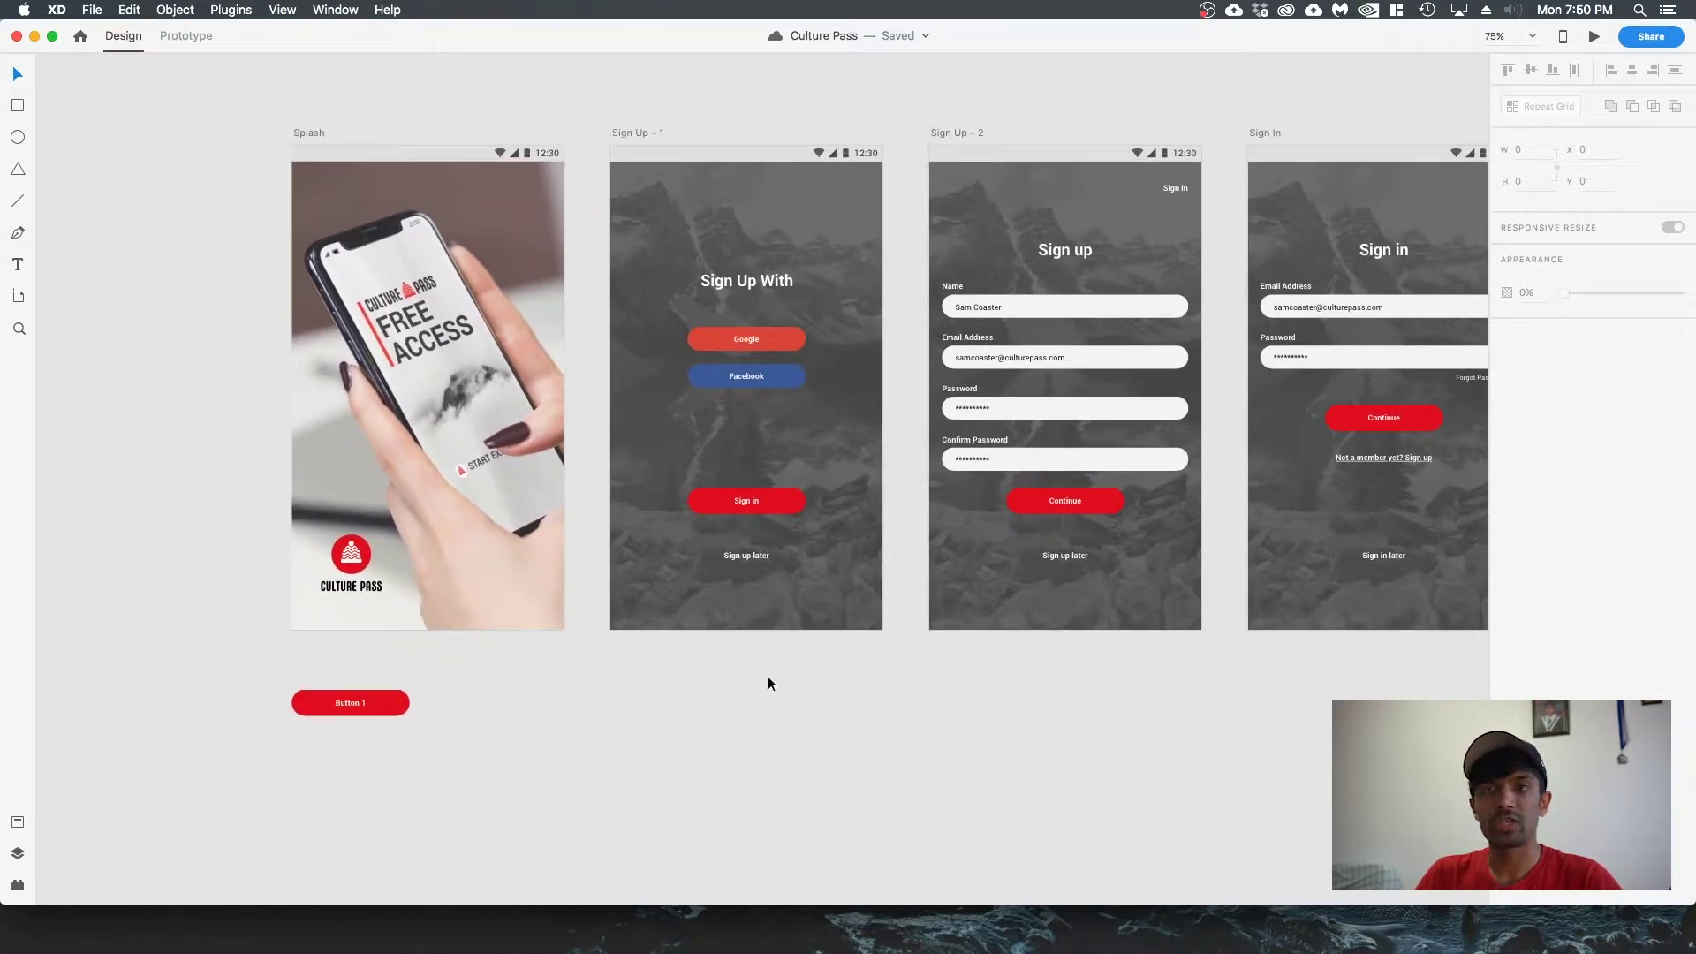
drag(498, 691, 505, 664)
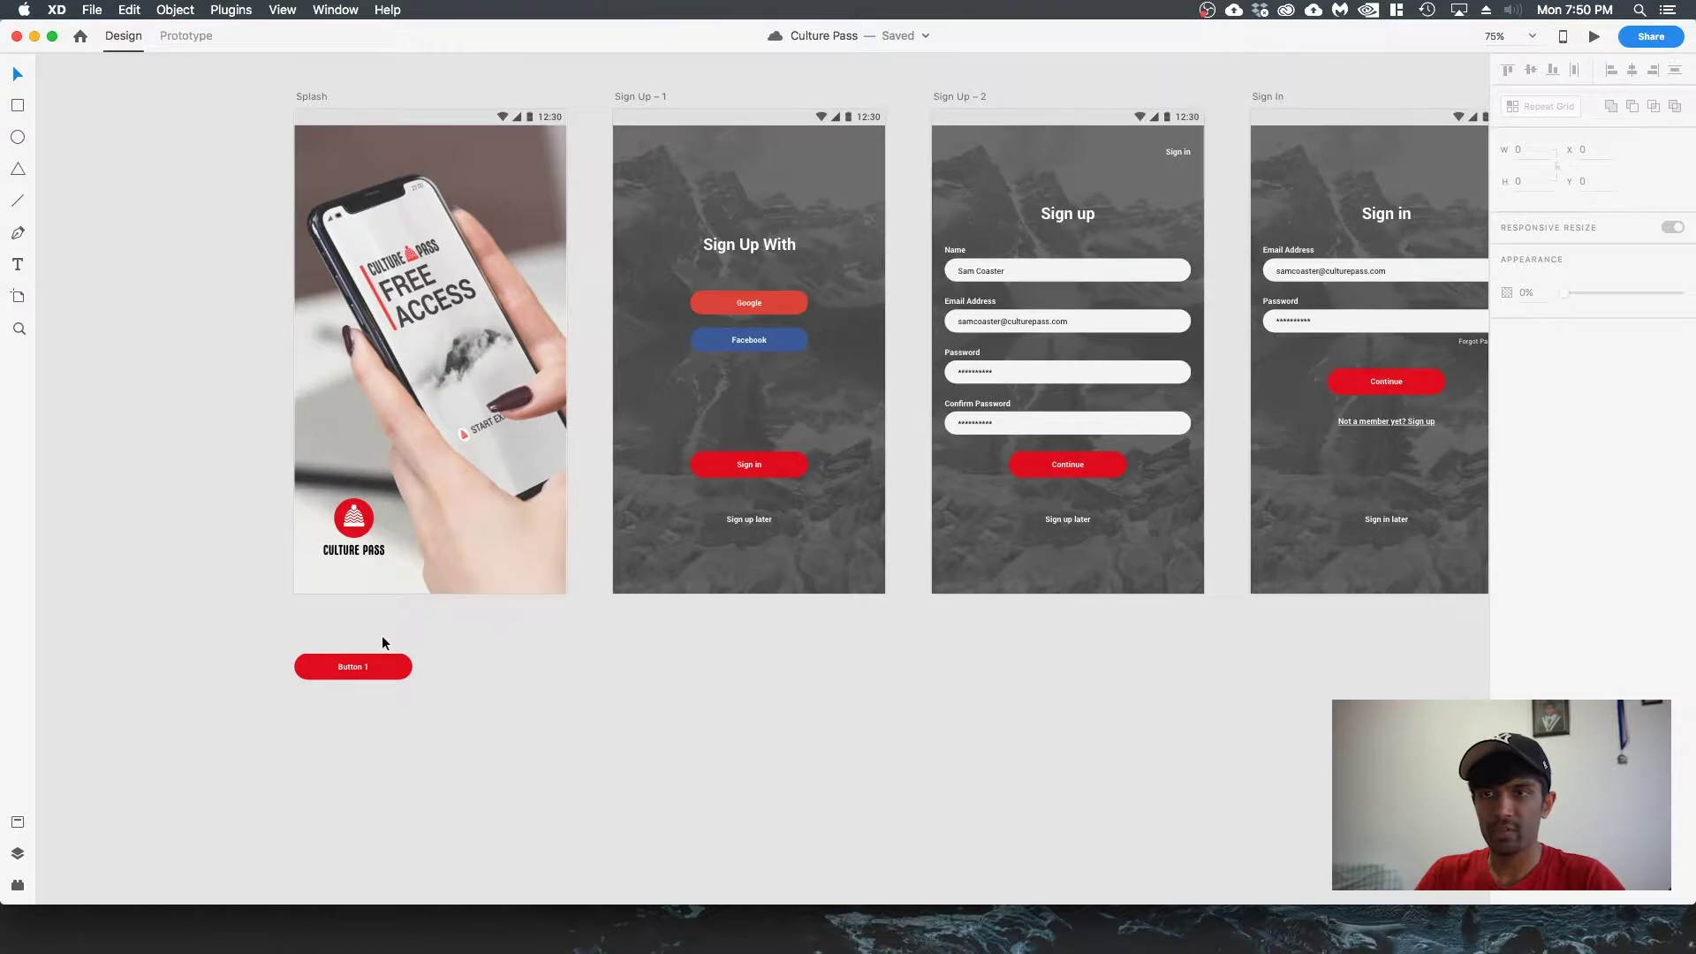
scroll(477, 671, right, 2)
scroll(477, 670, up, 1)
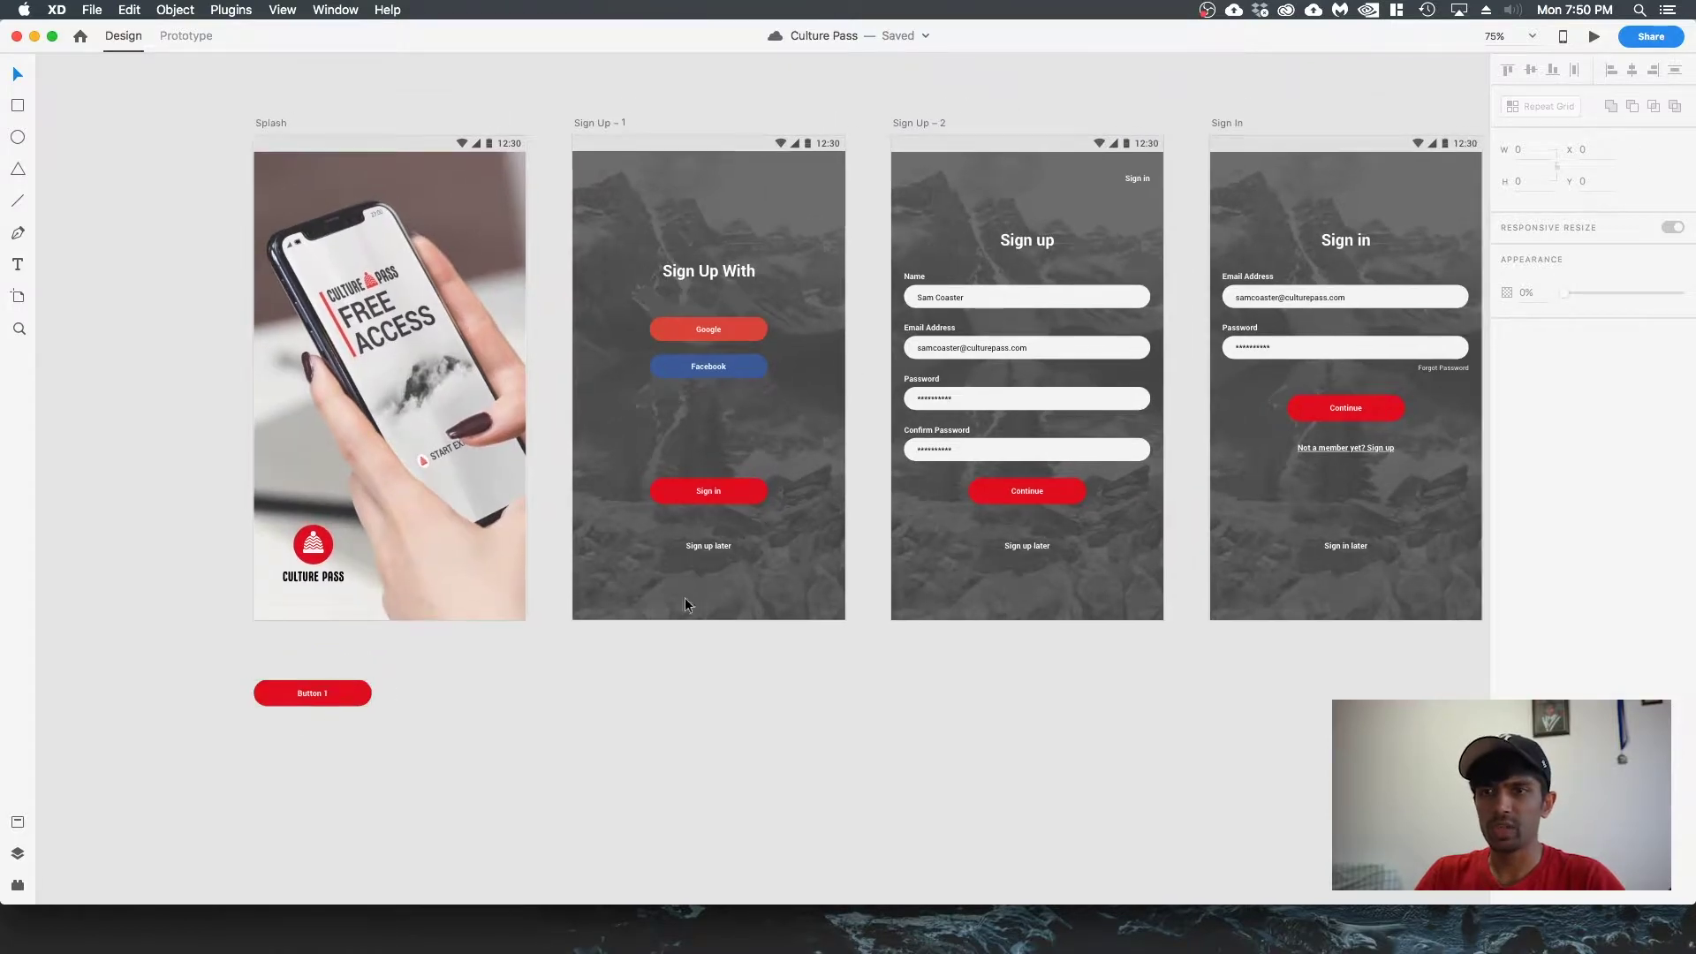
scroll(1090, 500, right, 4)
scroll(1090, 500, up, 2)
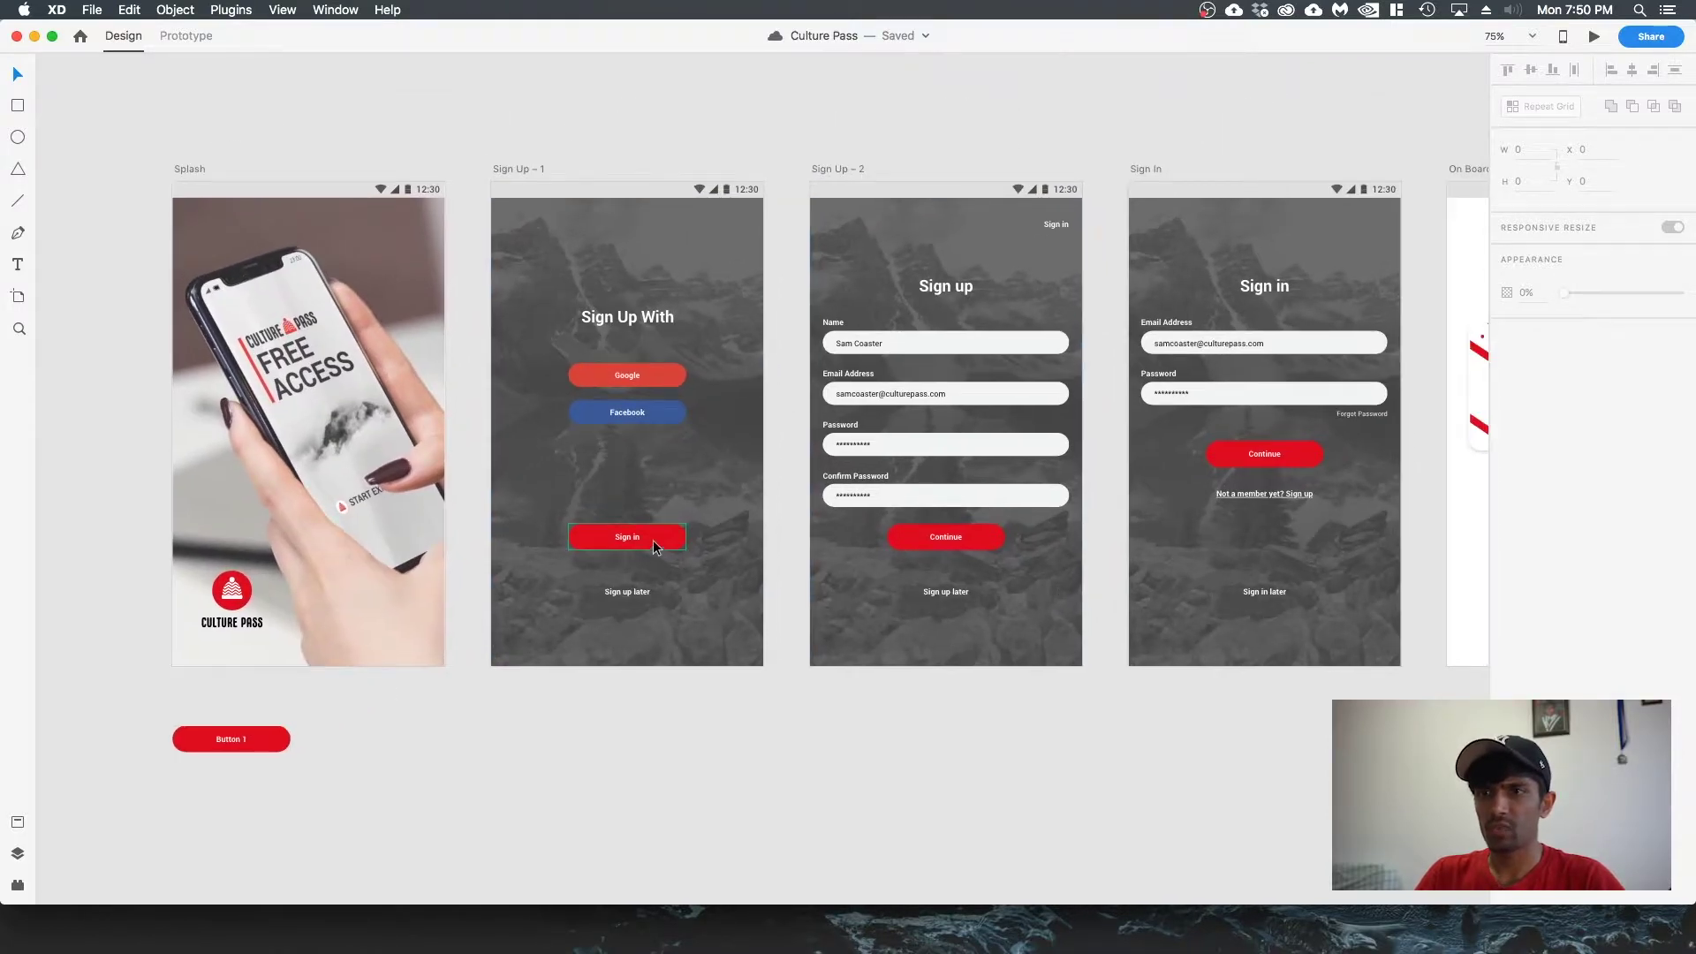
scroll(938, 563, right, 20)
scroll(938, 563, up, 1)
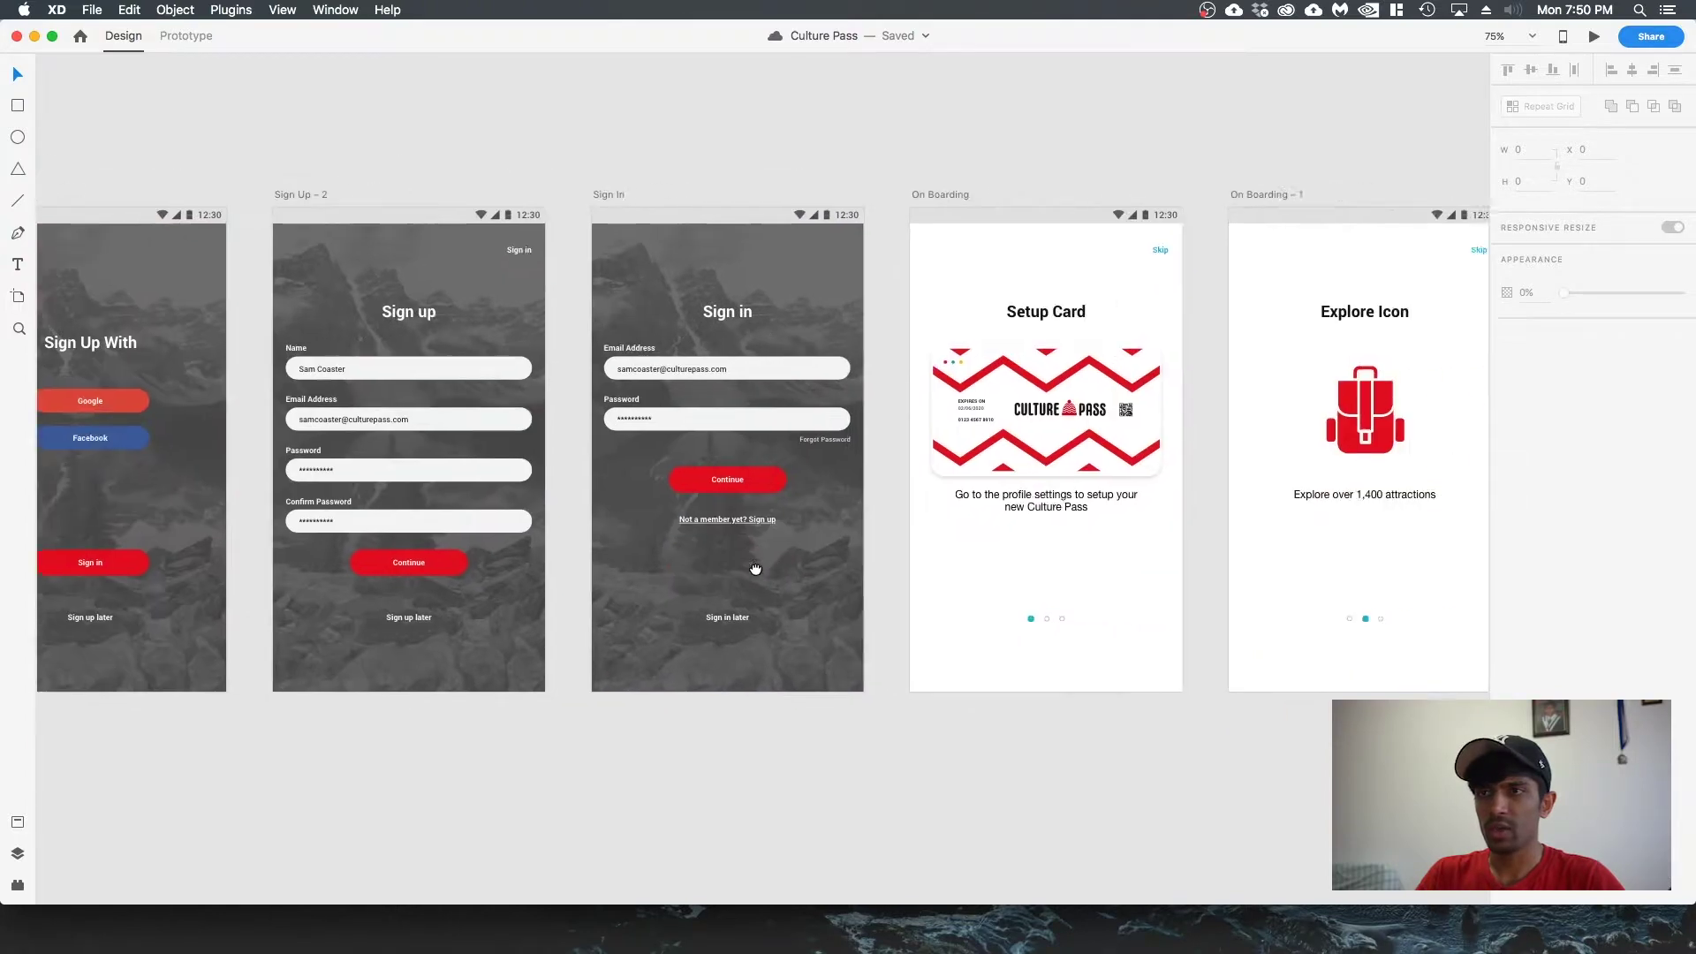
scroll(938, 563, right, 20)
scroll(557, 595, left, 20)
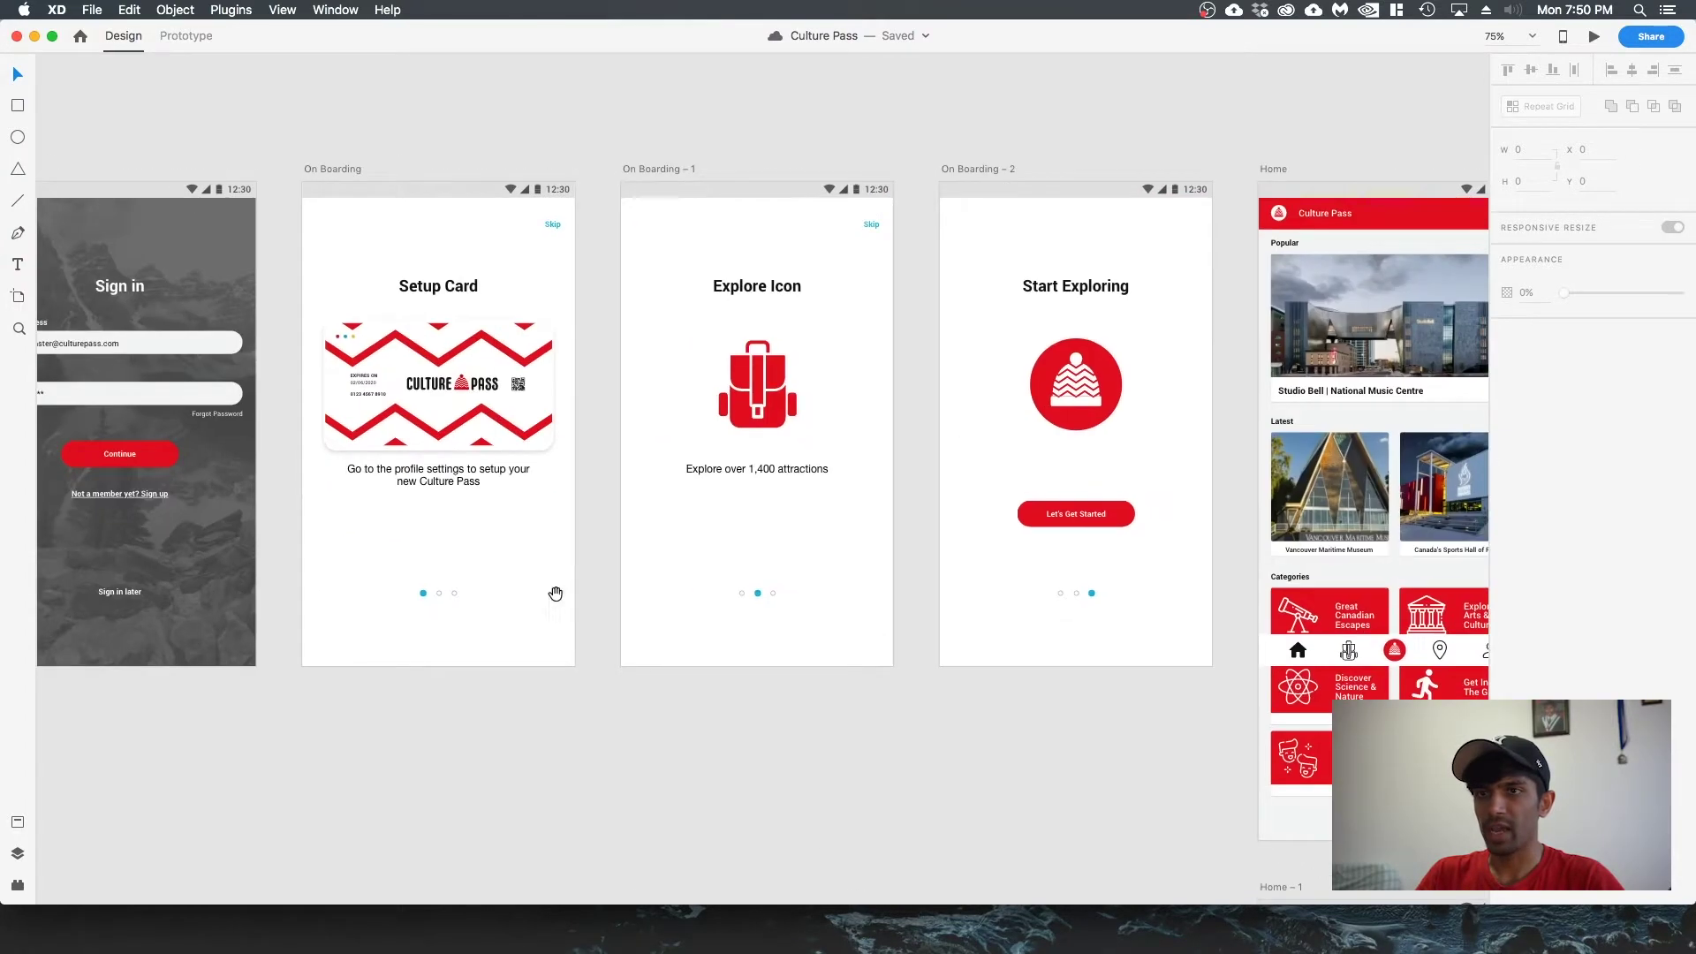
scroll(556, 595, down, 1)
scroll(562, 626, left, 15)
scroll(563, 626, up, 1)
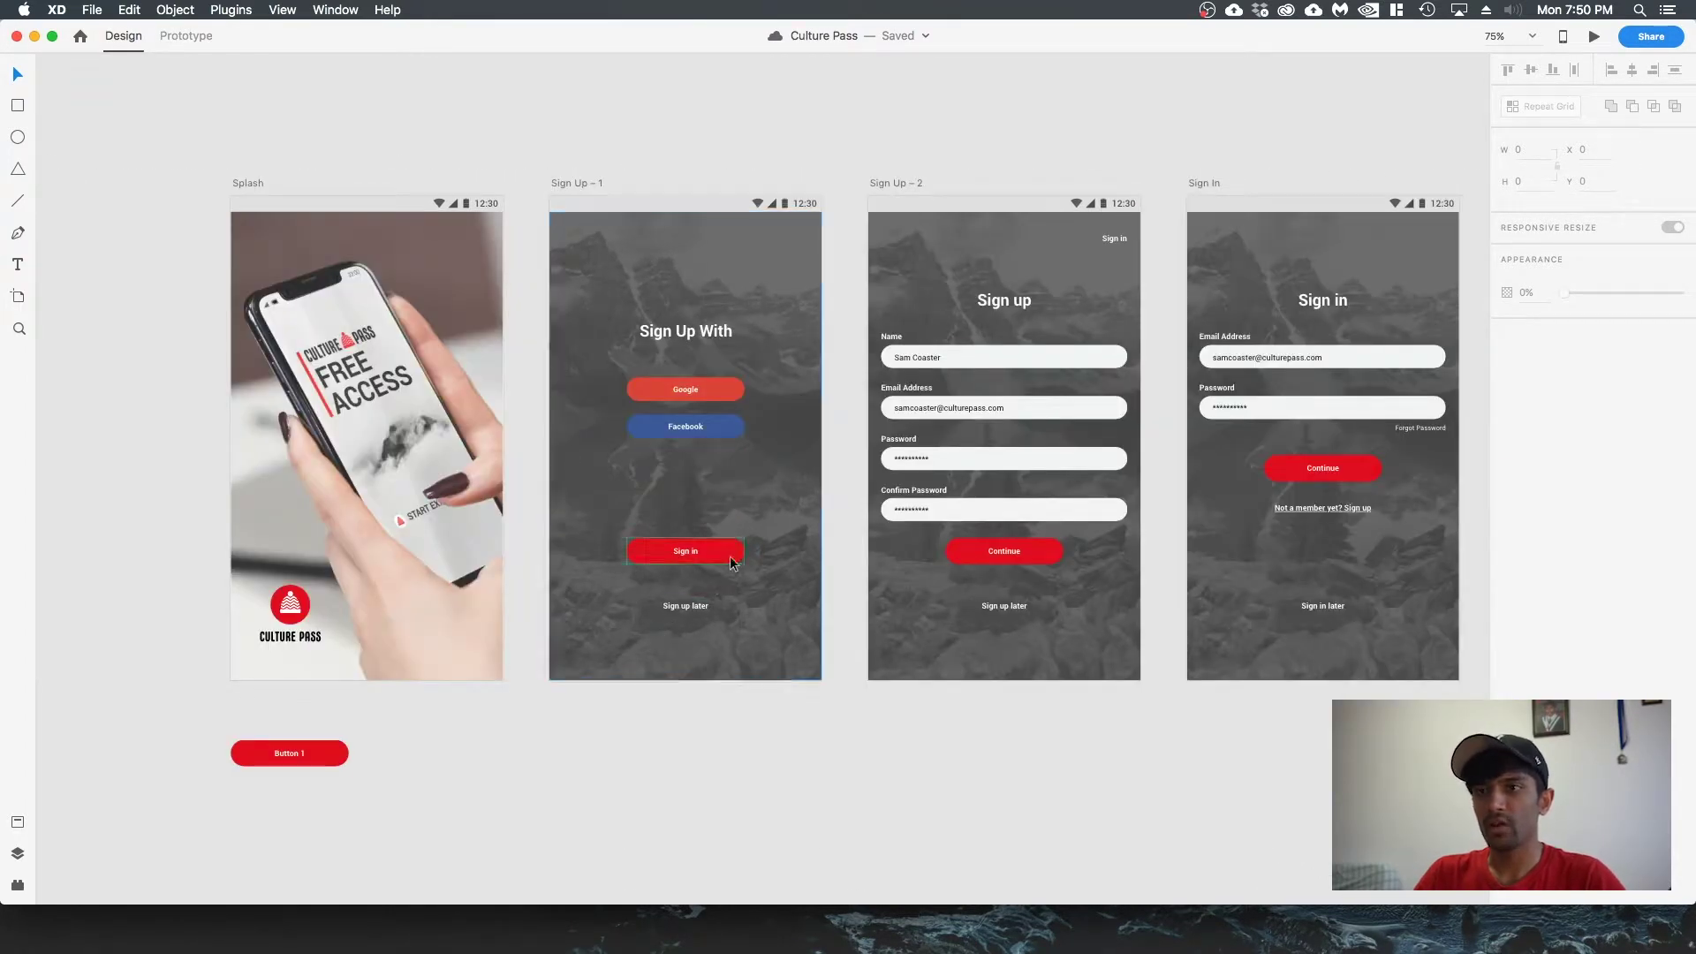
scroll(941, 567, right, 5)
scroll(941, 567, up, 1)
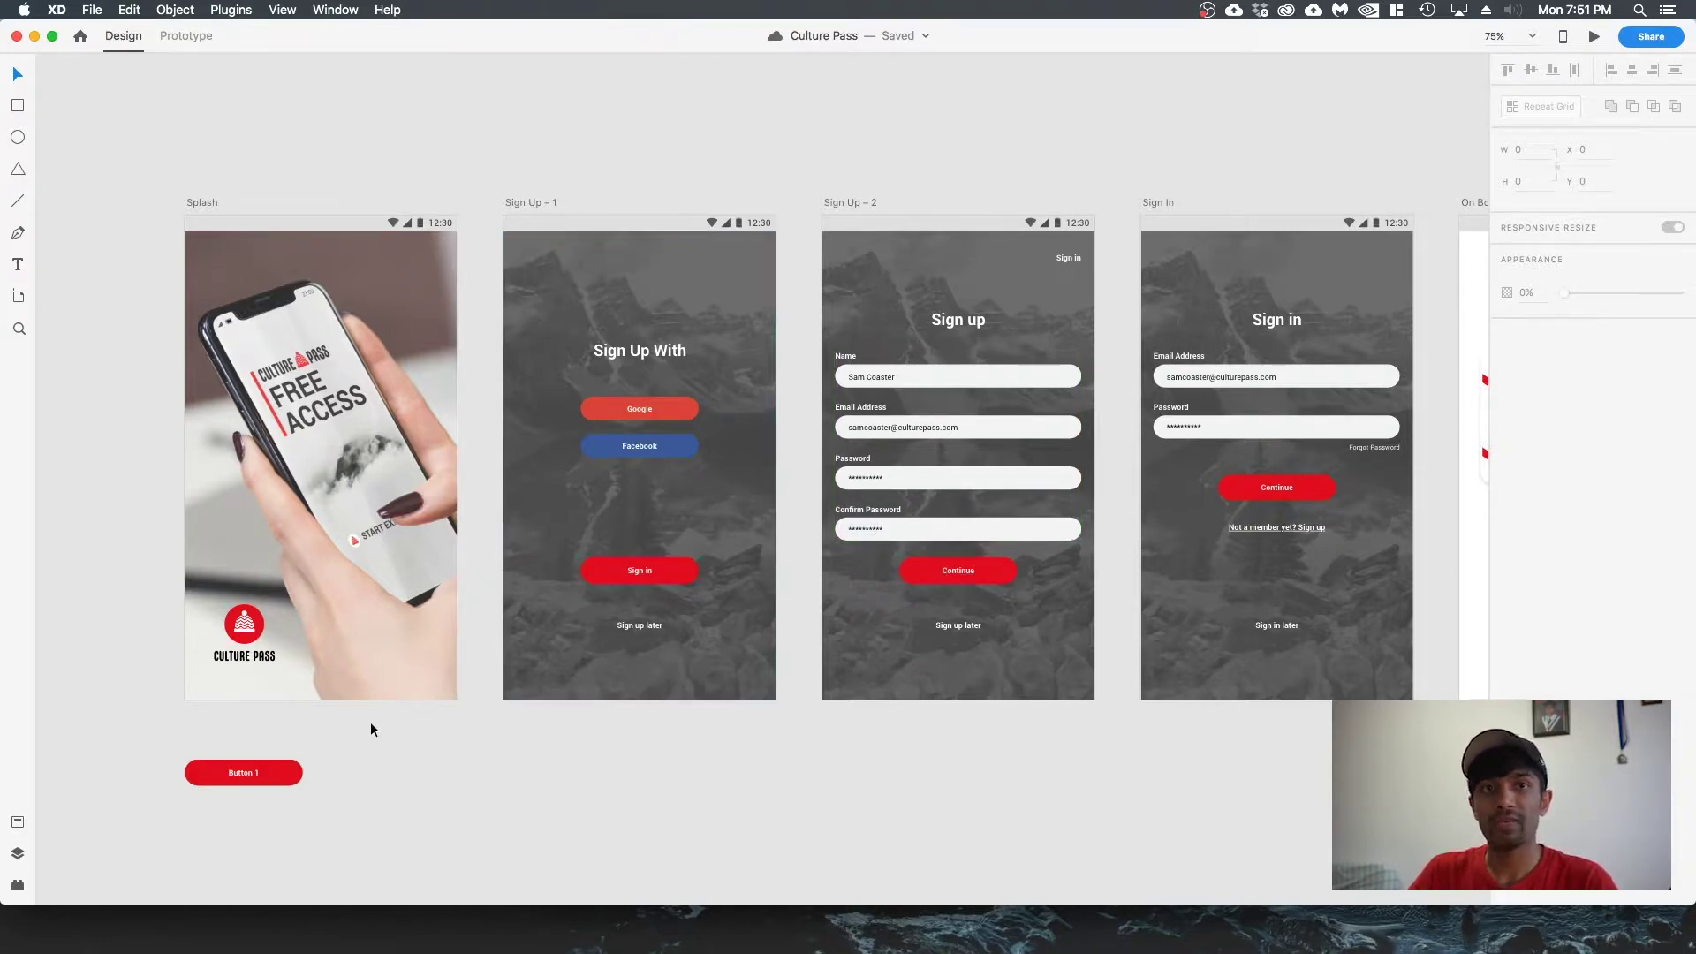
drag(369, 722, 495, 665)
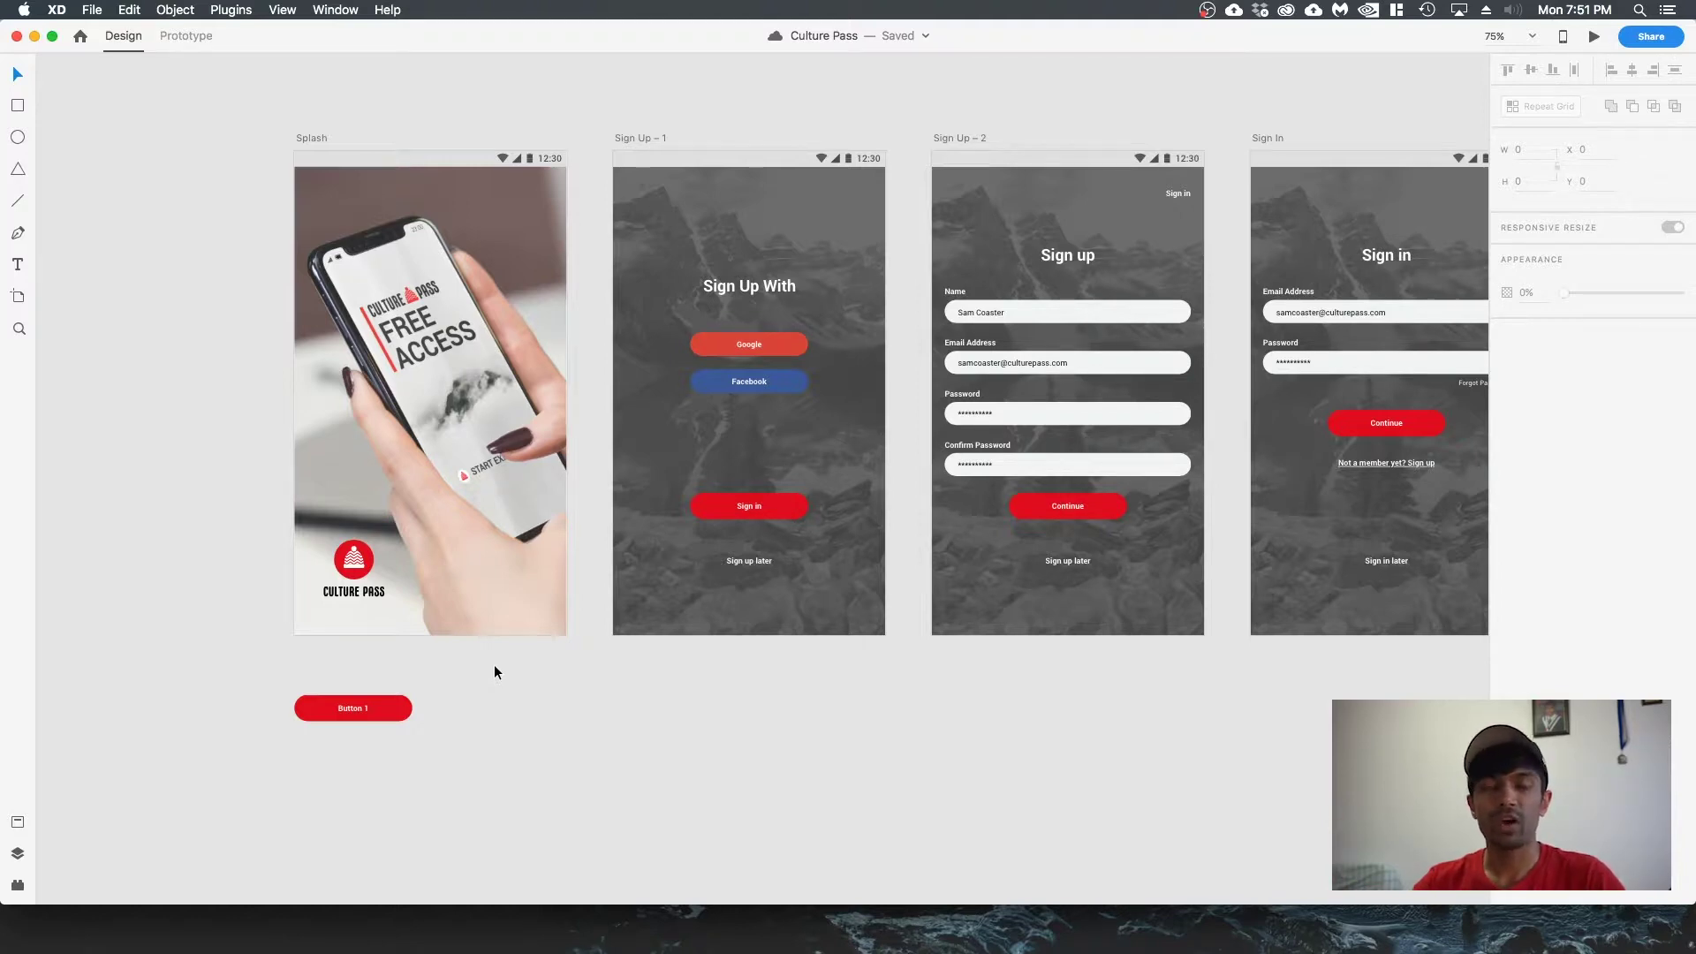
scroll(495, 664, up, 3)
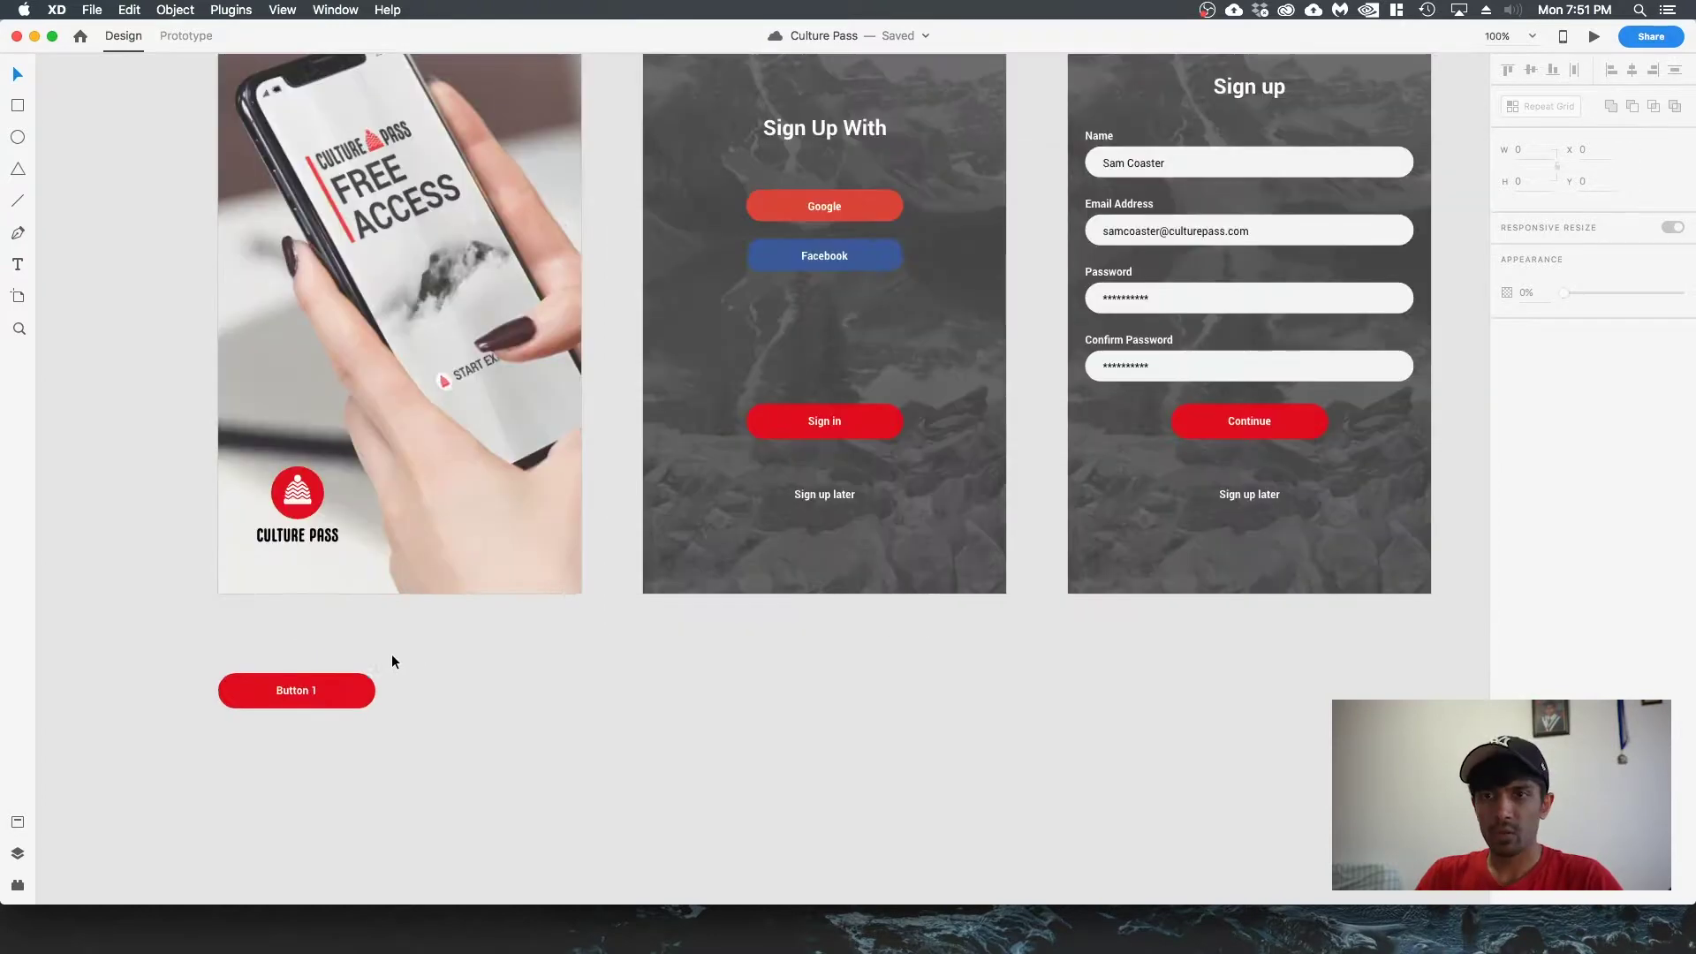
click(353, 712)
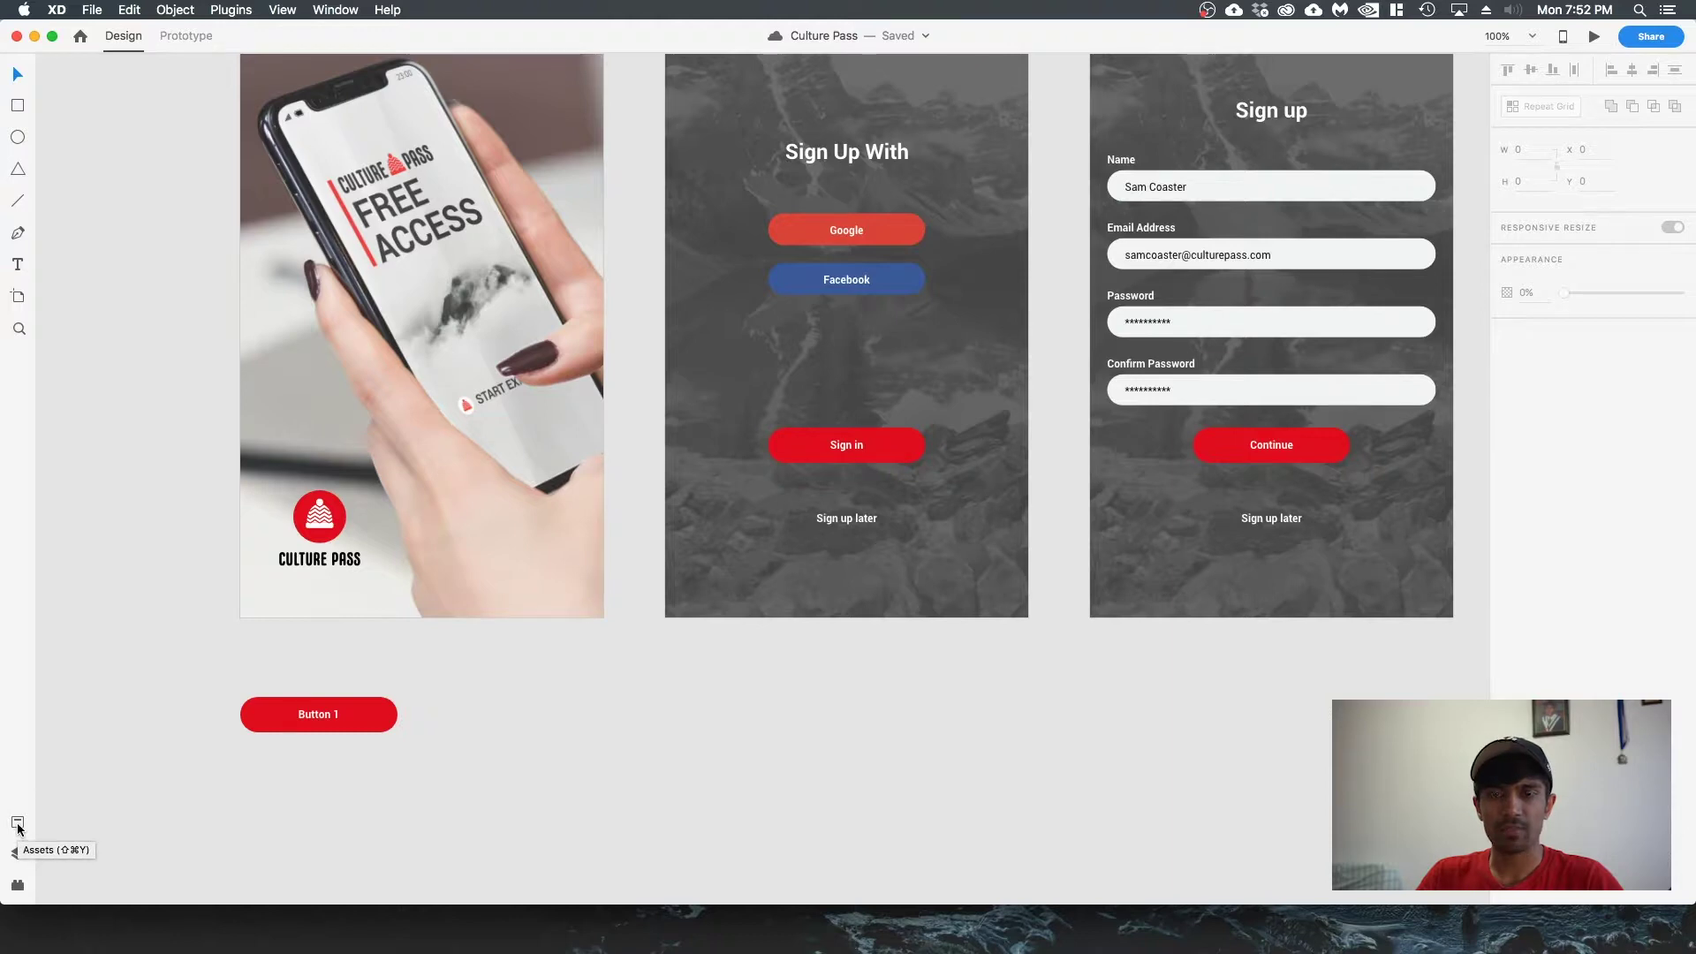
- Browse the Assets colours and components like nav_red and btn_solid, then reselect Button 1
click(17, 824)
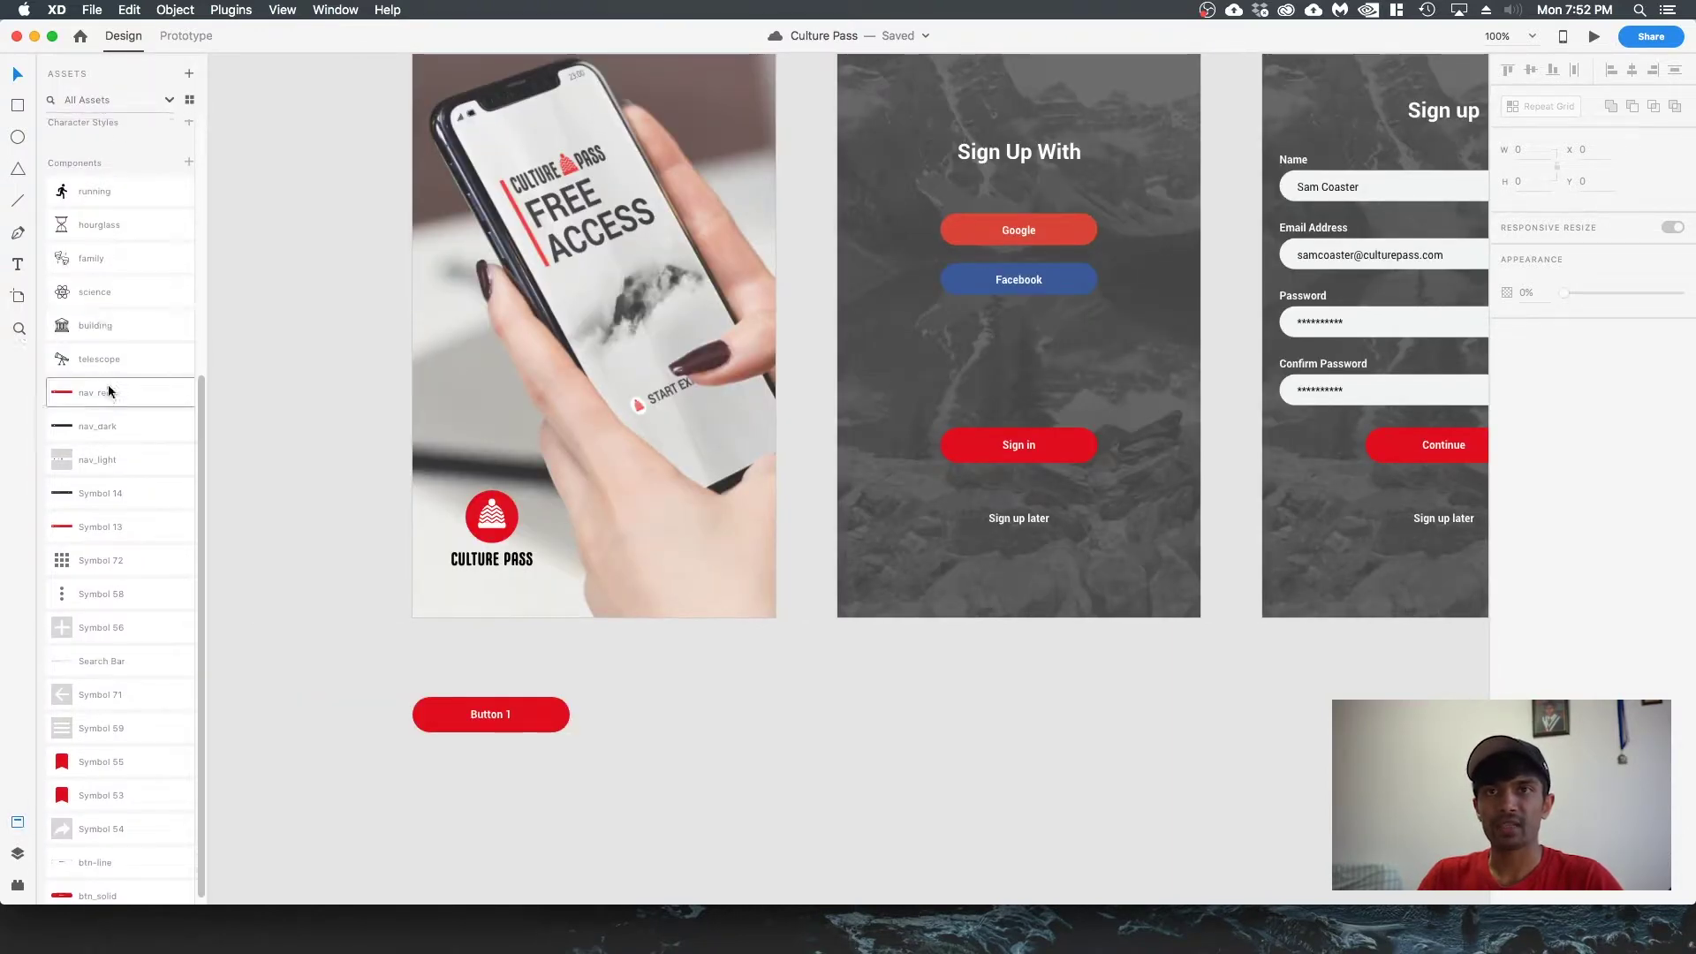
scroll(108, 384, up, 5)
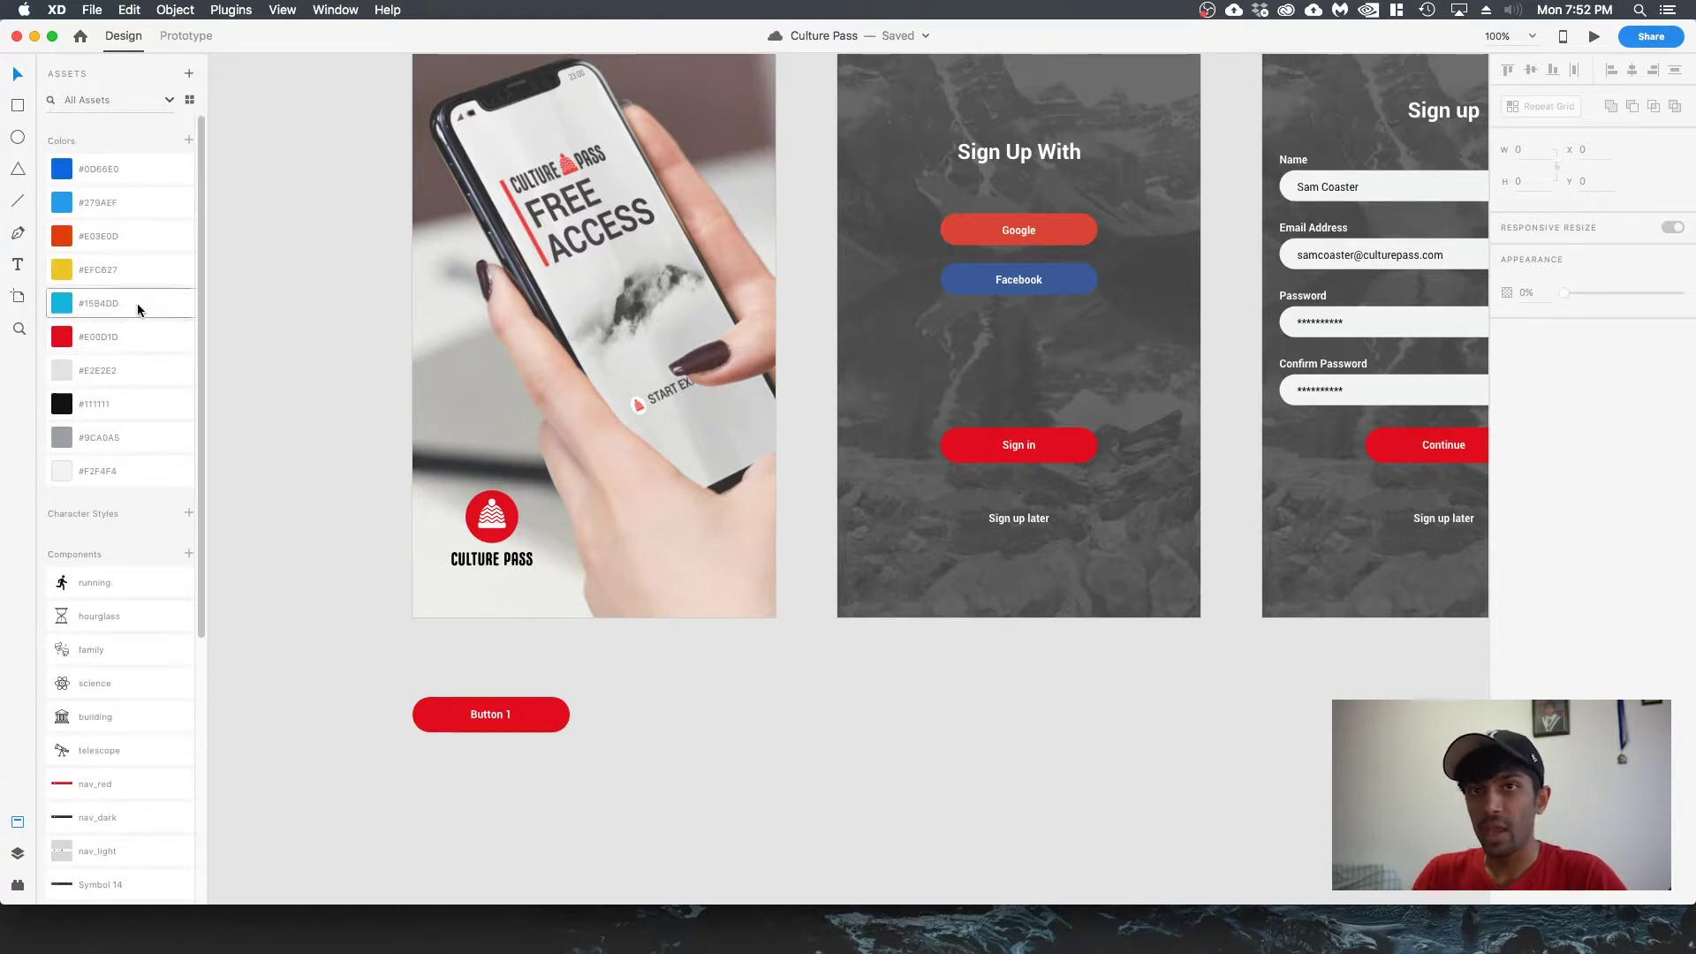
scroll(113, 389, down, 2)
scroll(114, 388, down, 5)
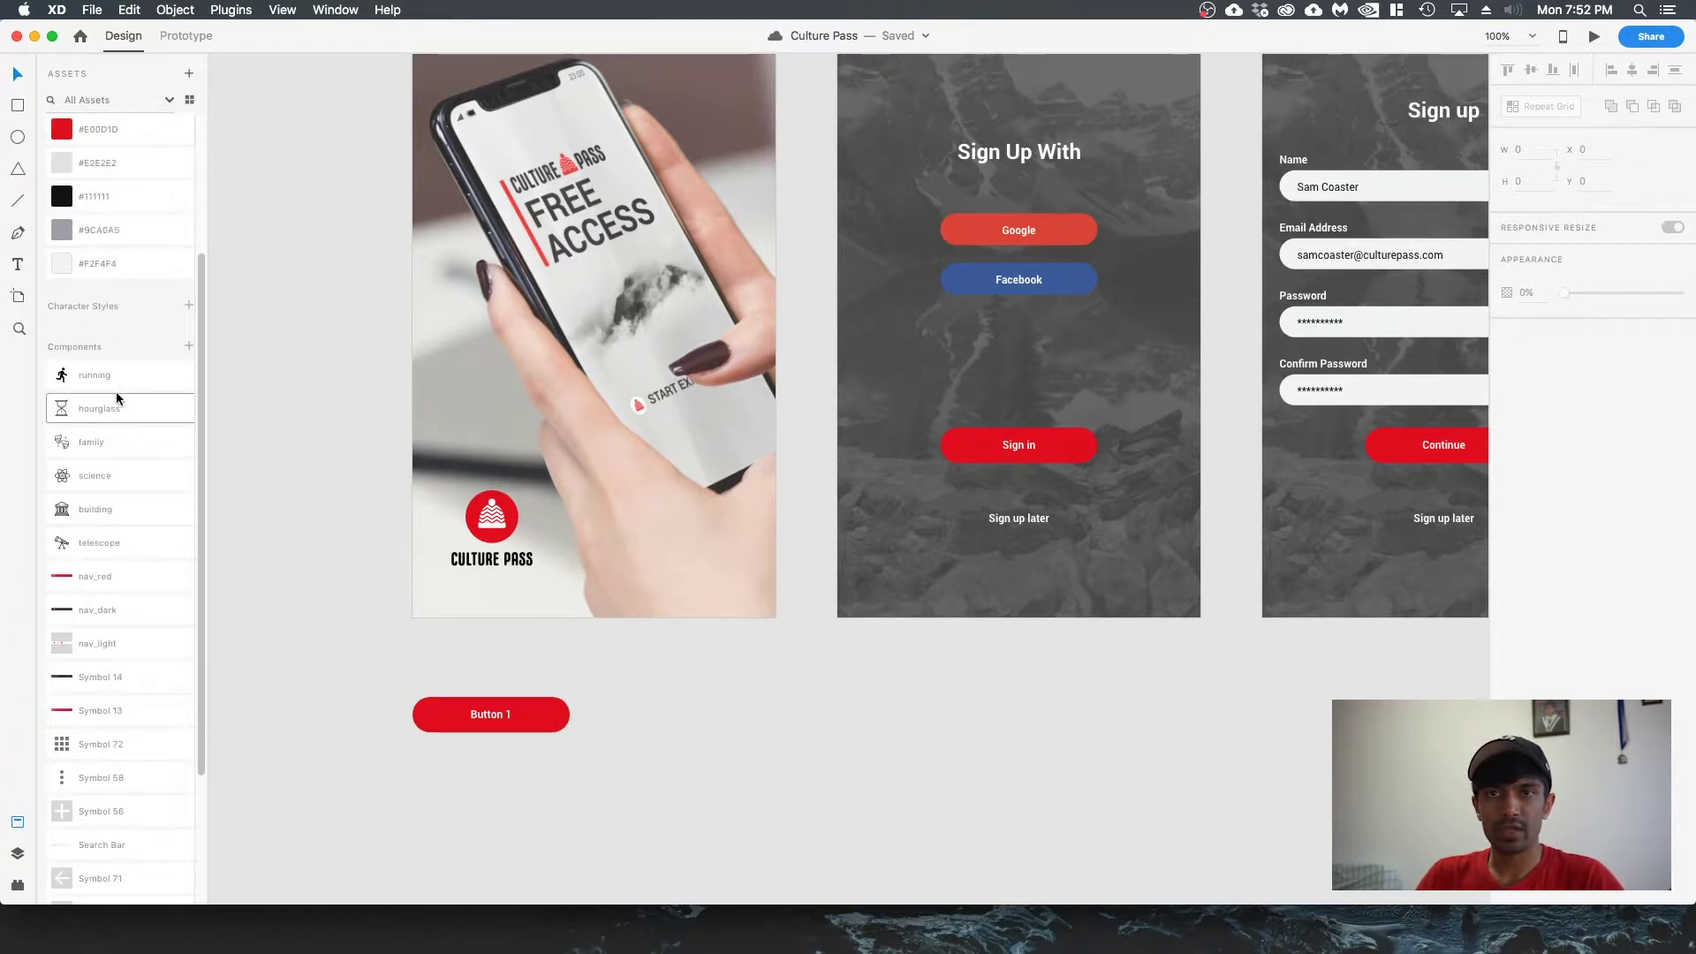
scroll(77, 402, down, 3)
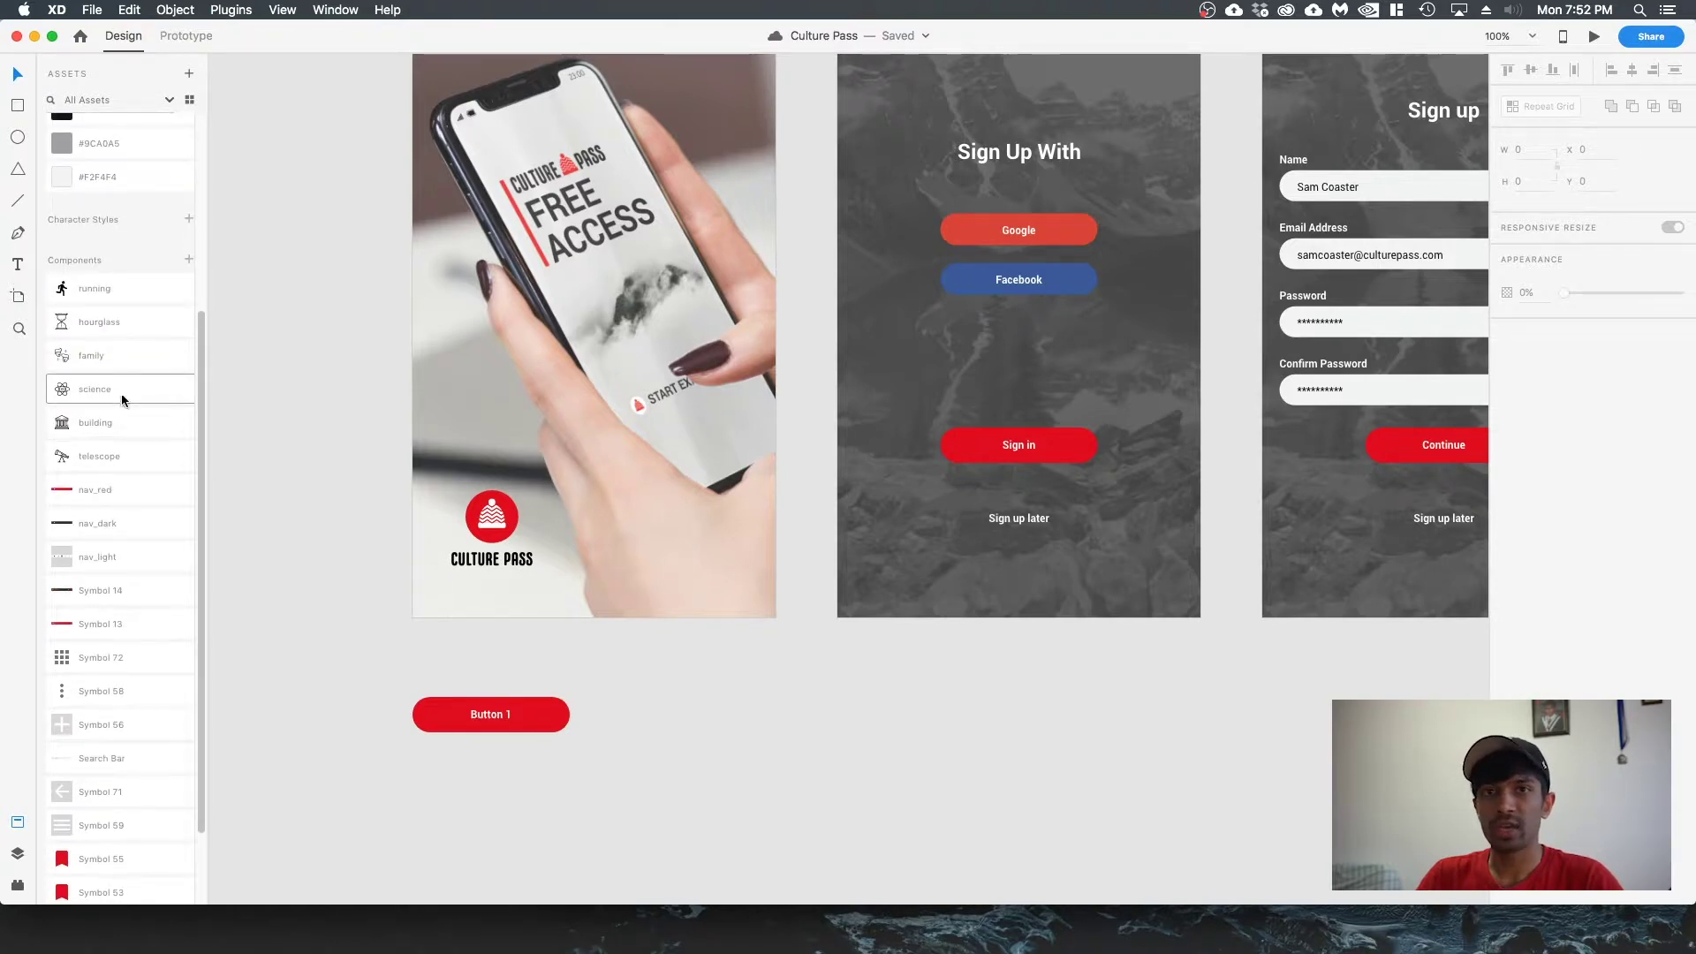
scroll(124, 380, down, 4)
scroll(447, 707, down, 1)
click(439, 704)
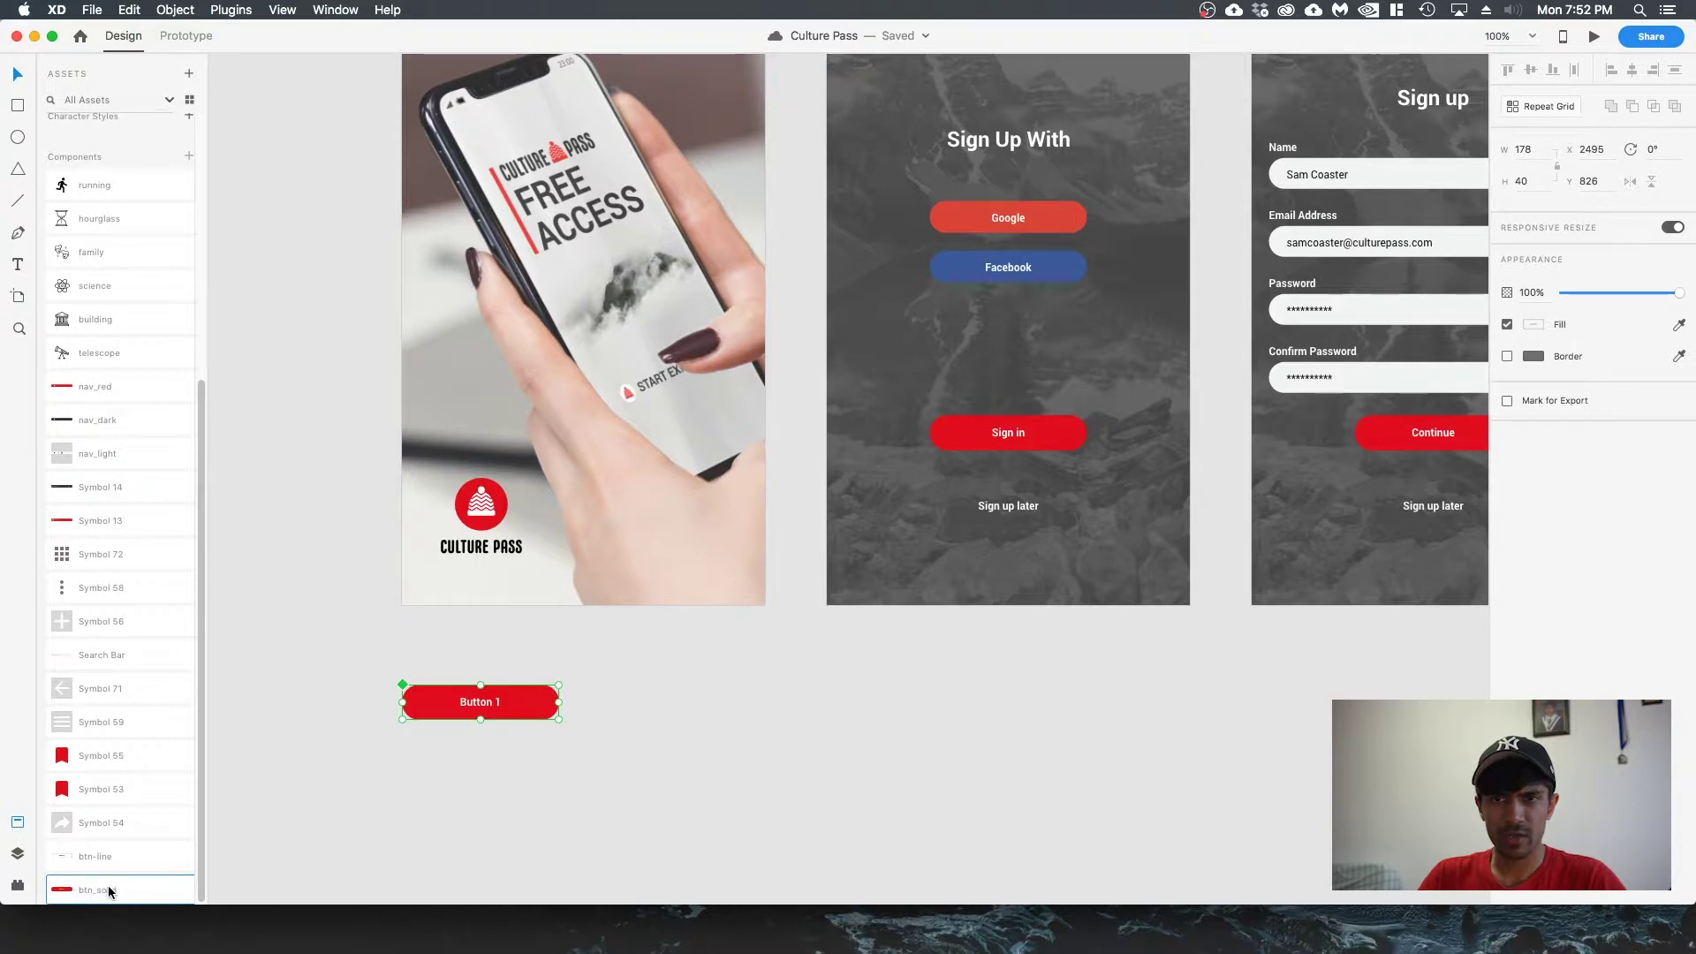
scroll(394, 644, down, 2)
scroll(394, 644, right, 2)
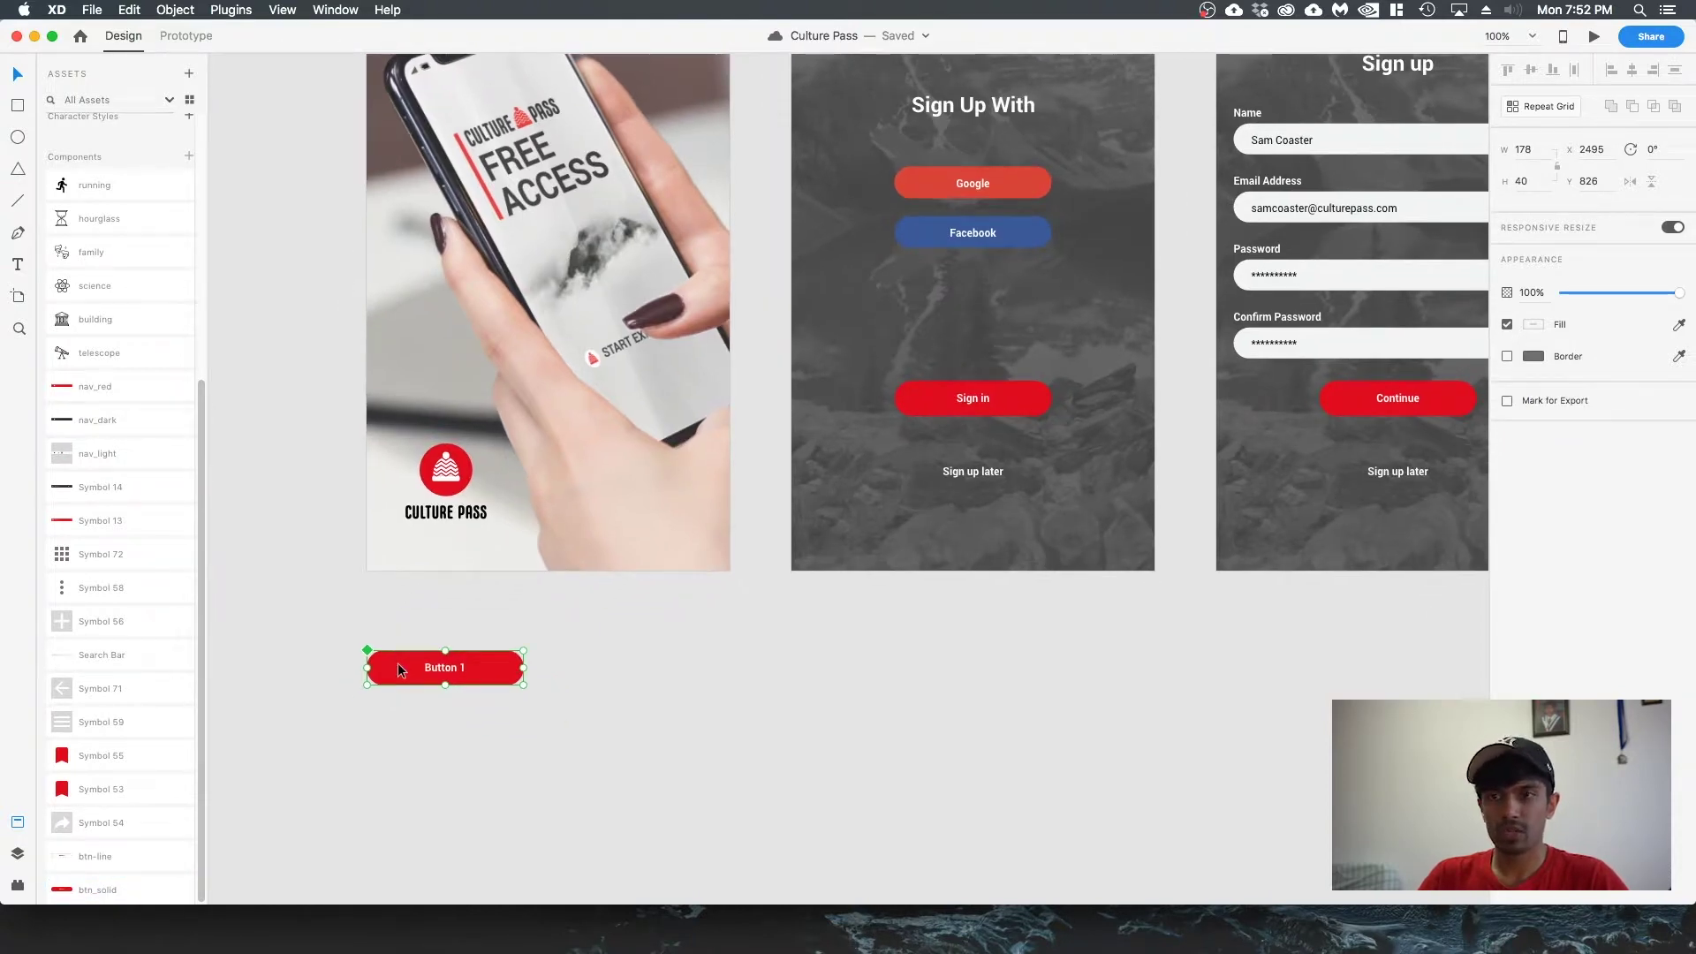
- Duplicate Button 1 just below the original and detach the copy from its master
drag(397, 662, 397, 740)
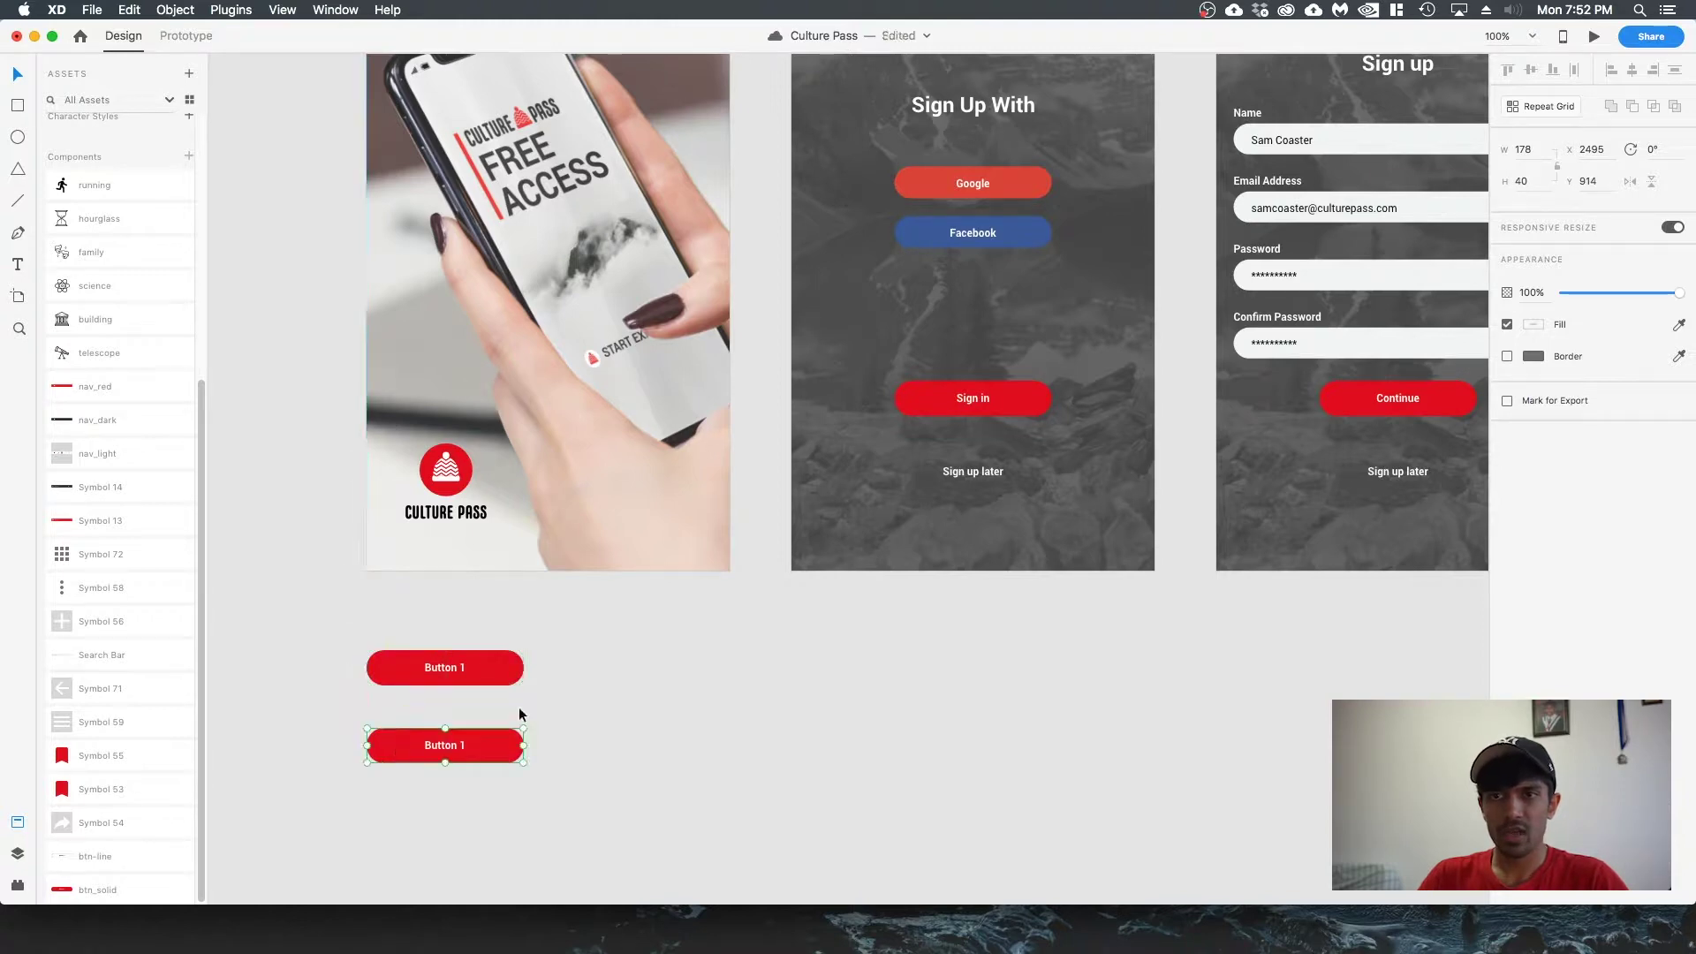
right_click(488, 742)
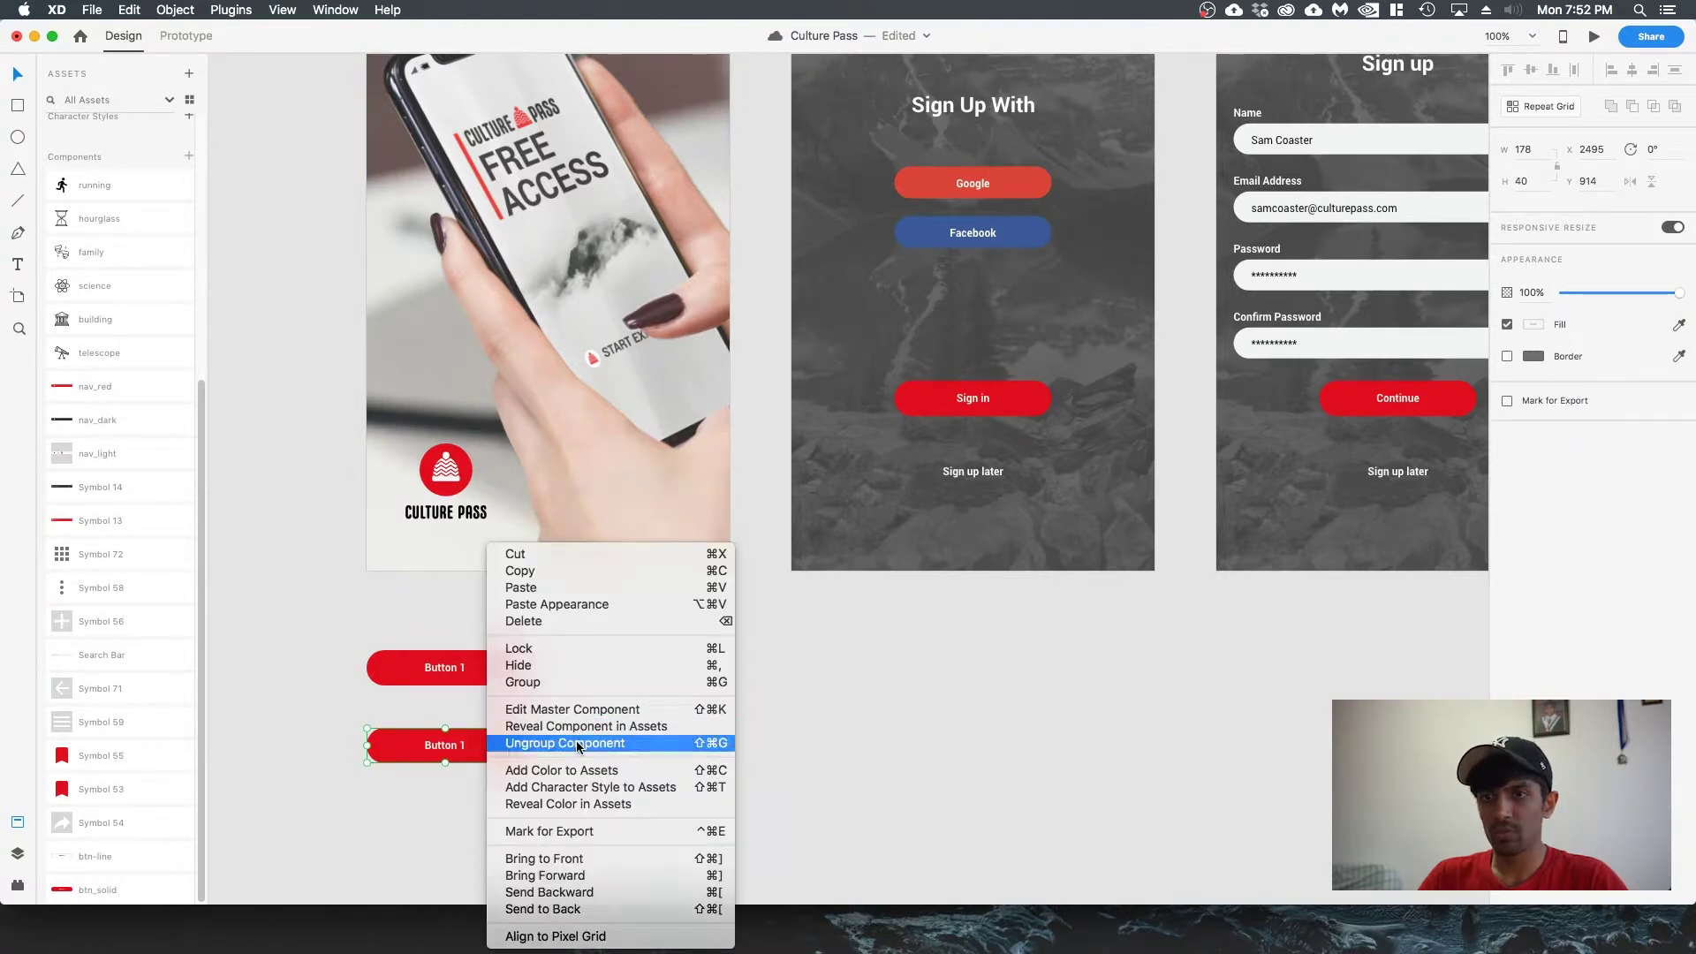
click(490, 743)
drag(502, 754, 590, 744)
key(super+z)
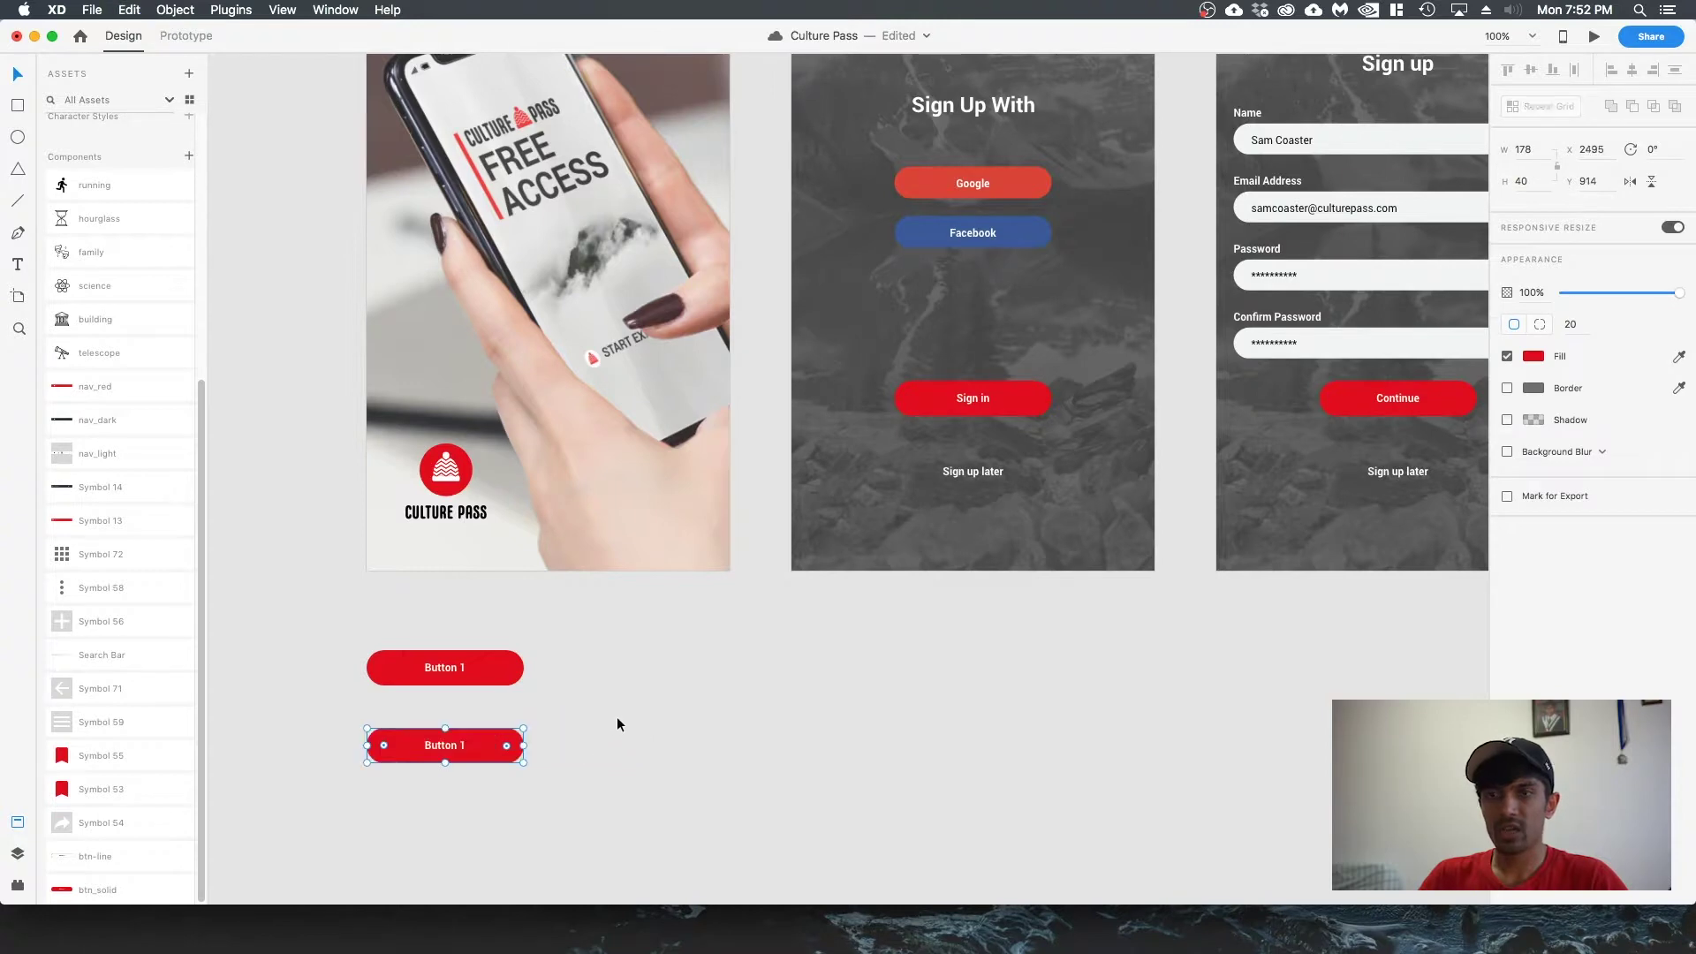
key(Escape)
- Box-select the whole lower Button 1 copy
click(461, 742)
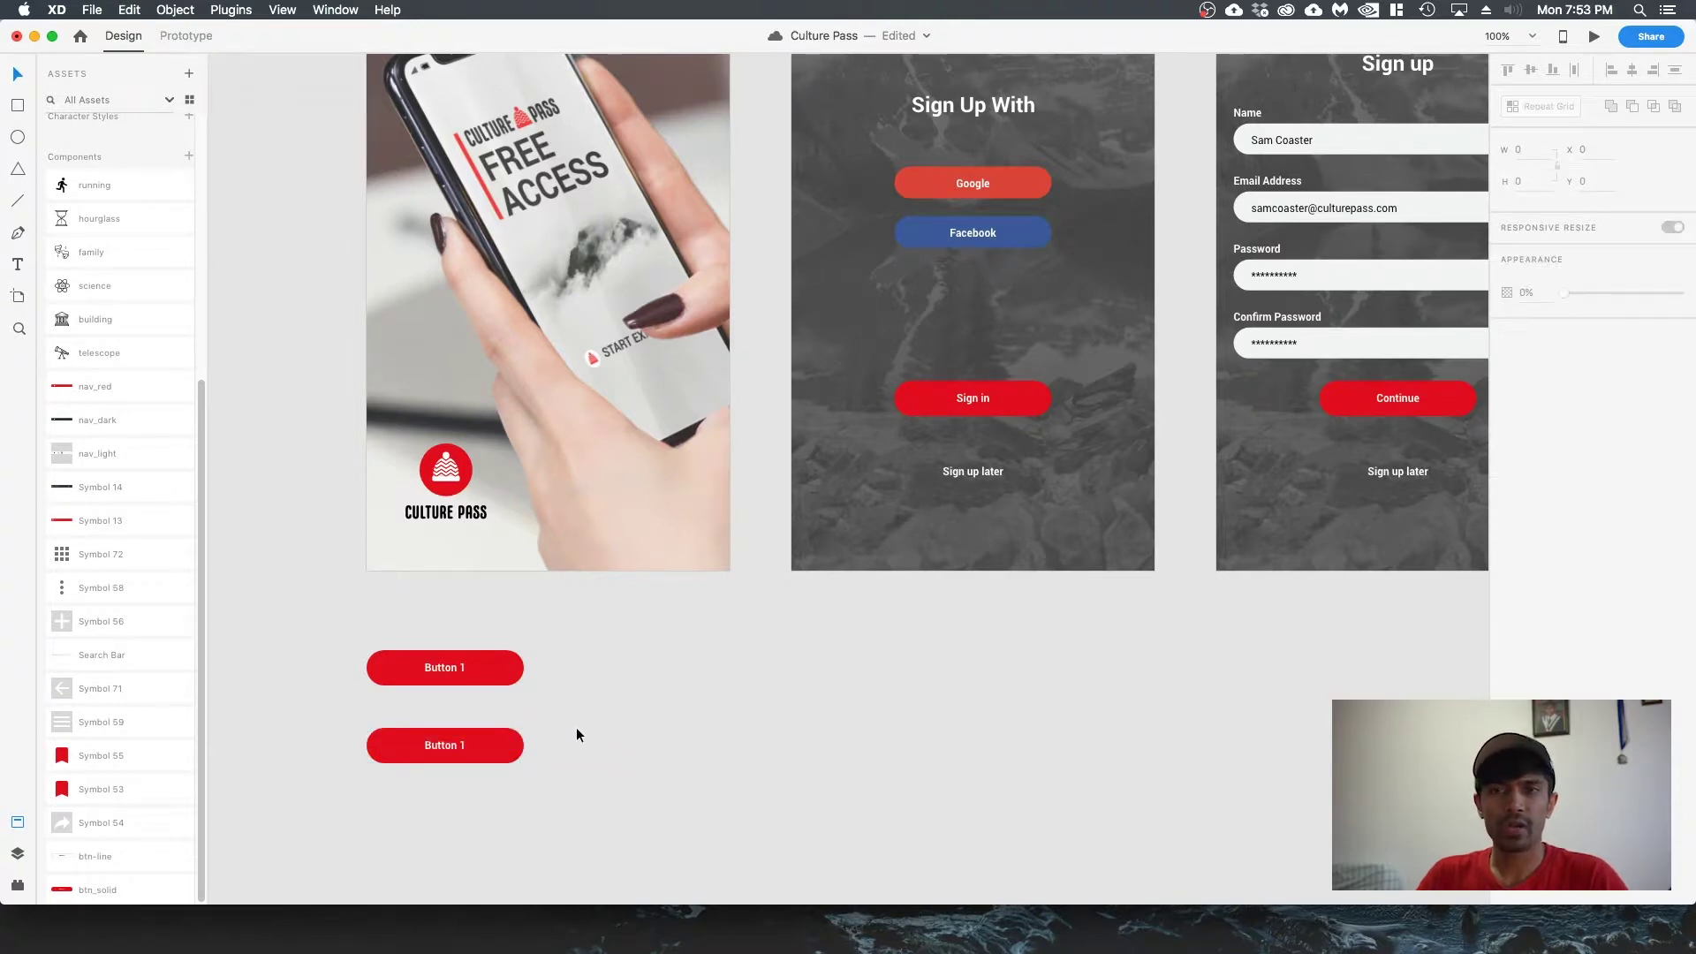
drag(571, 719, 395, 790)
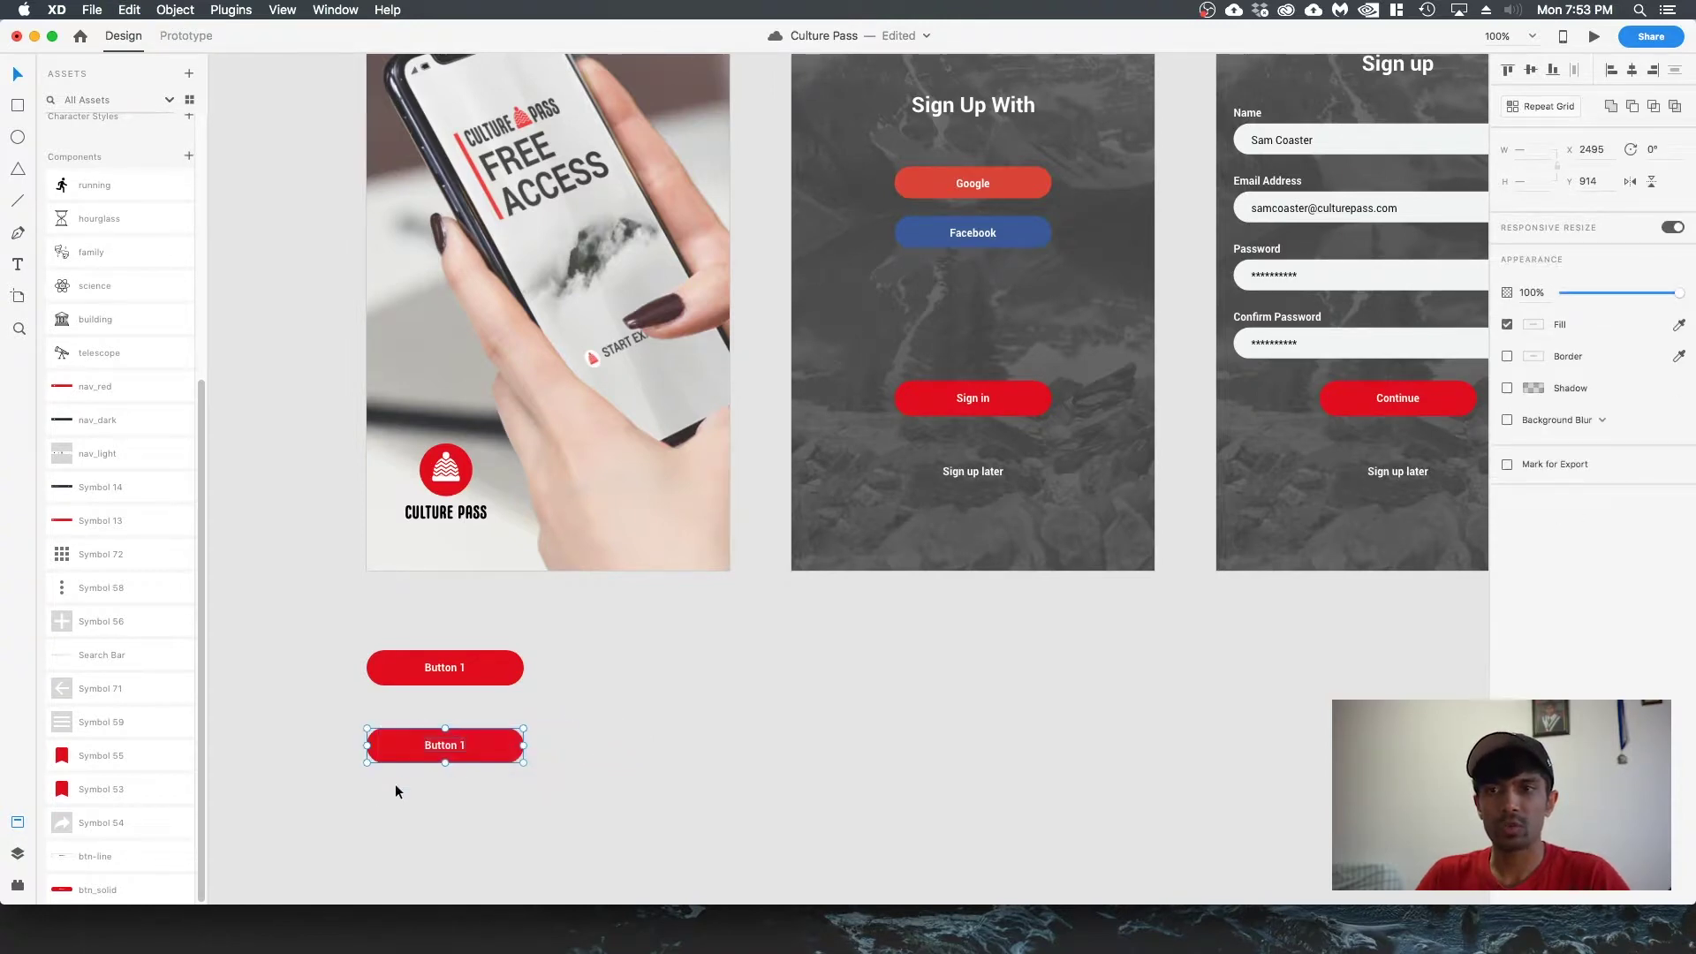
click(565, 732)
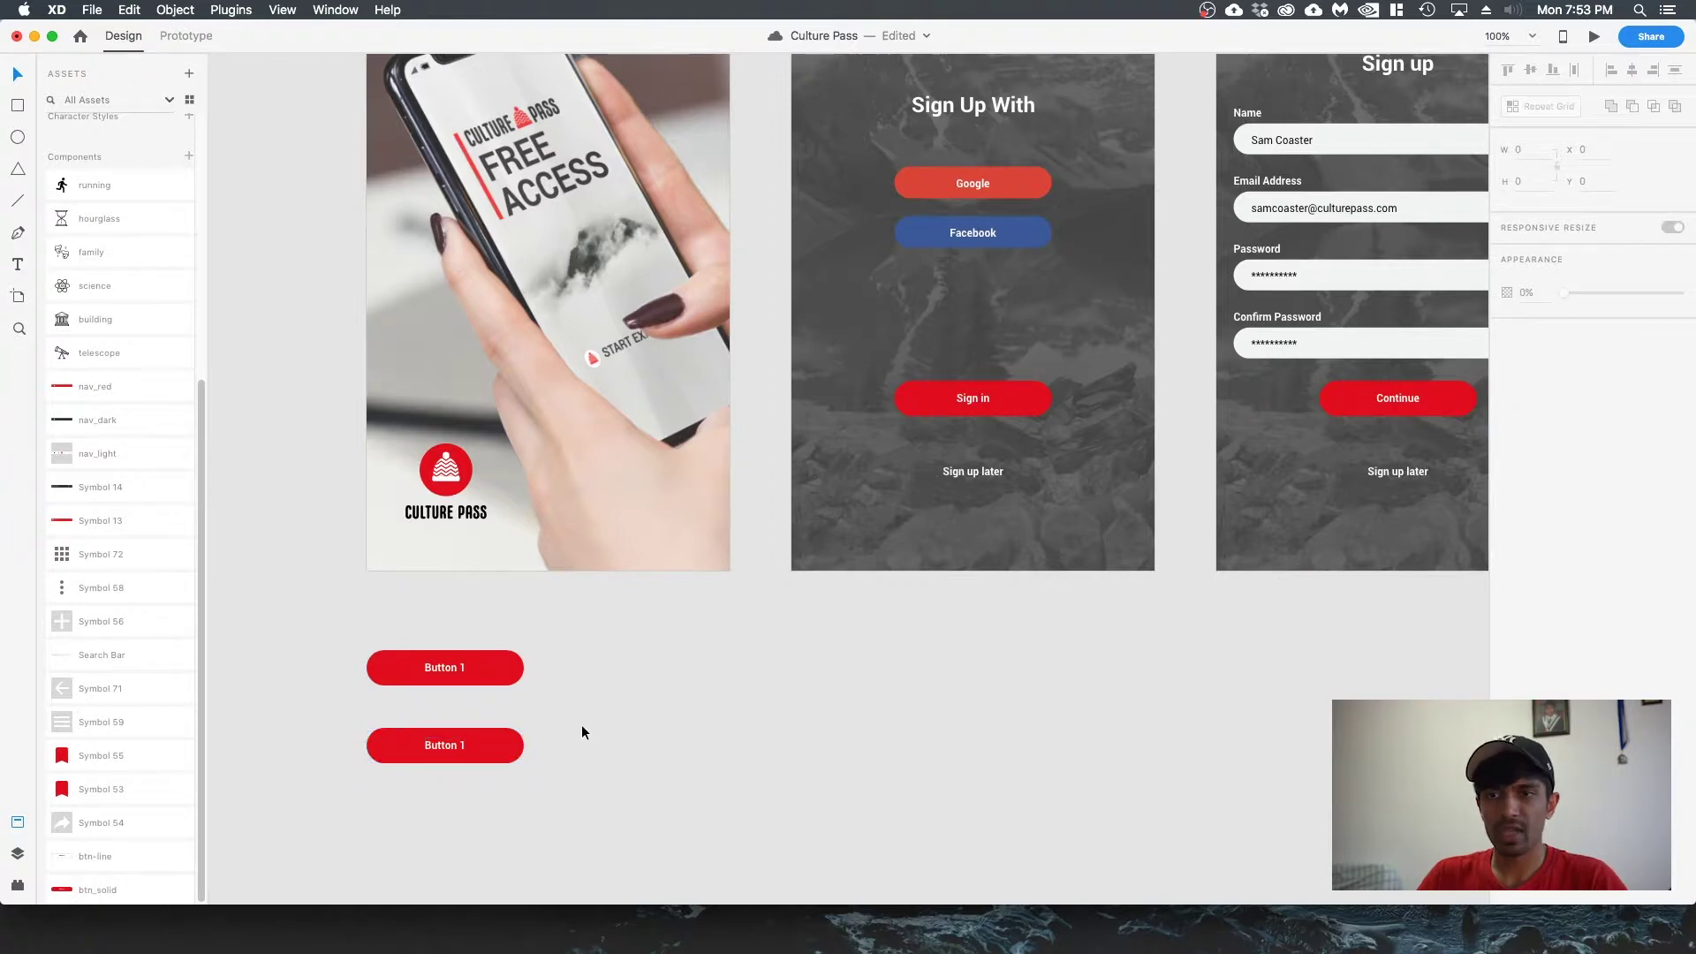
drag(554, 726, 309, 781)
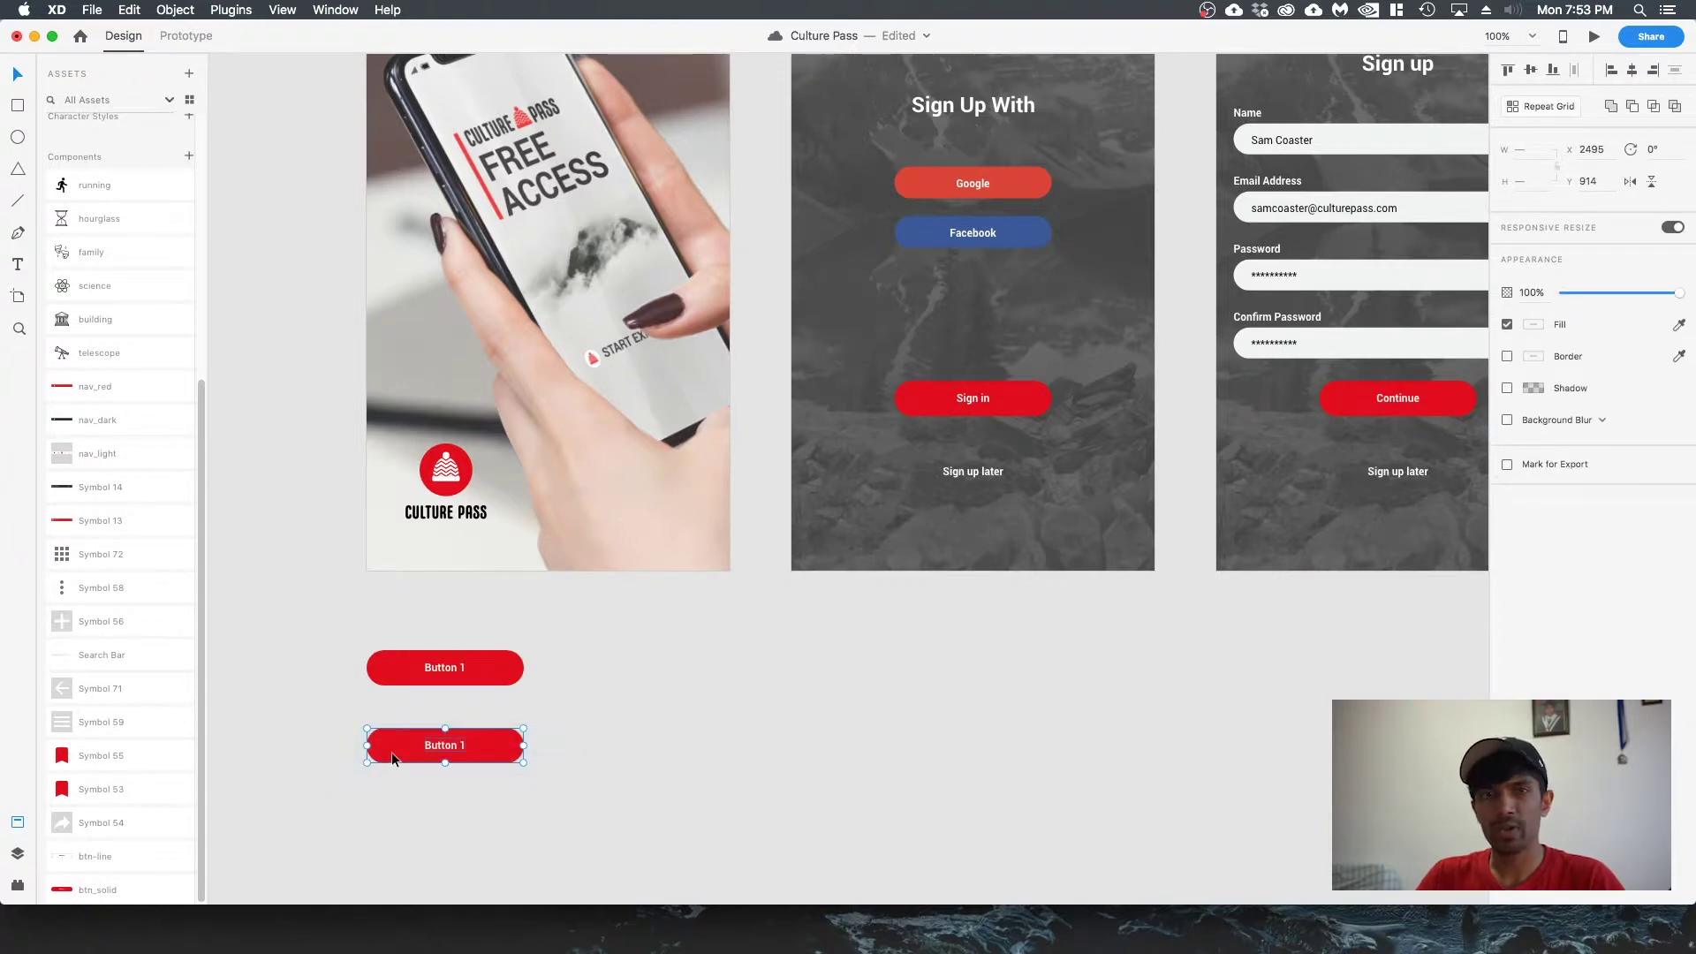
click(590, 719)
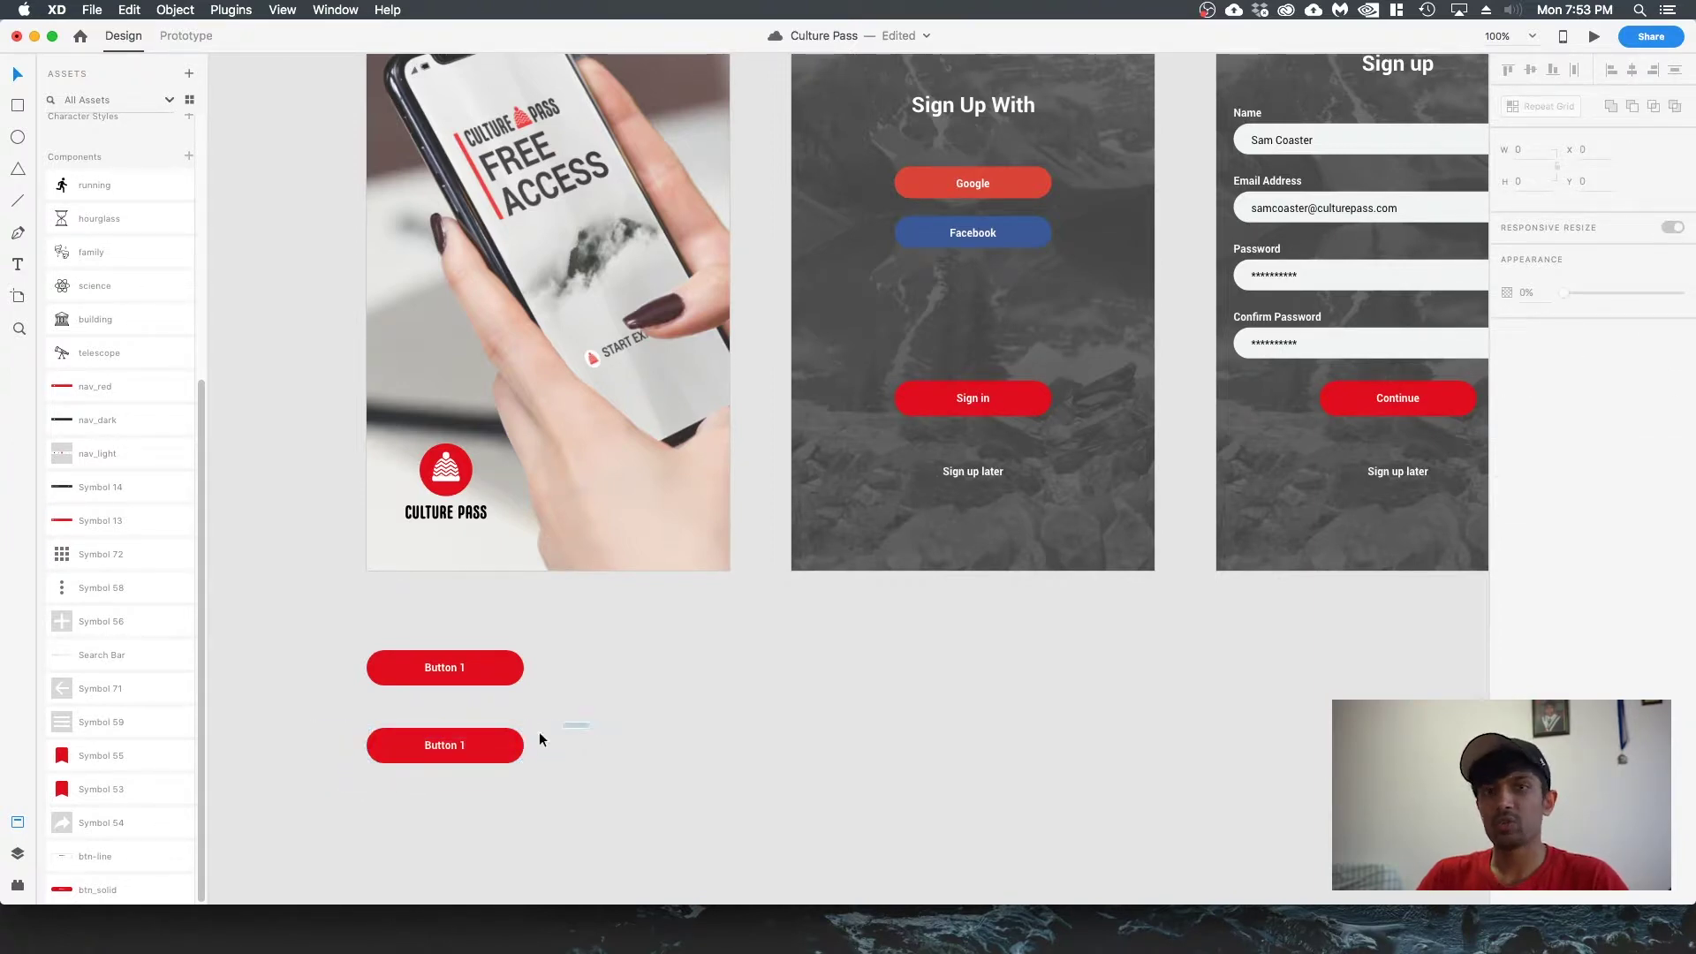
drag(539, 732, 351, 776)
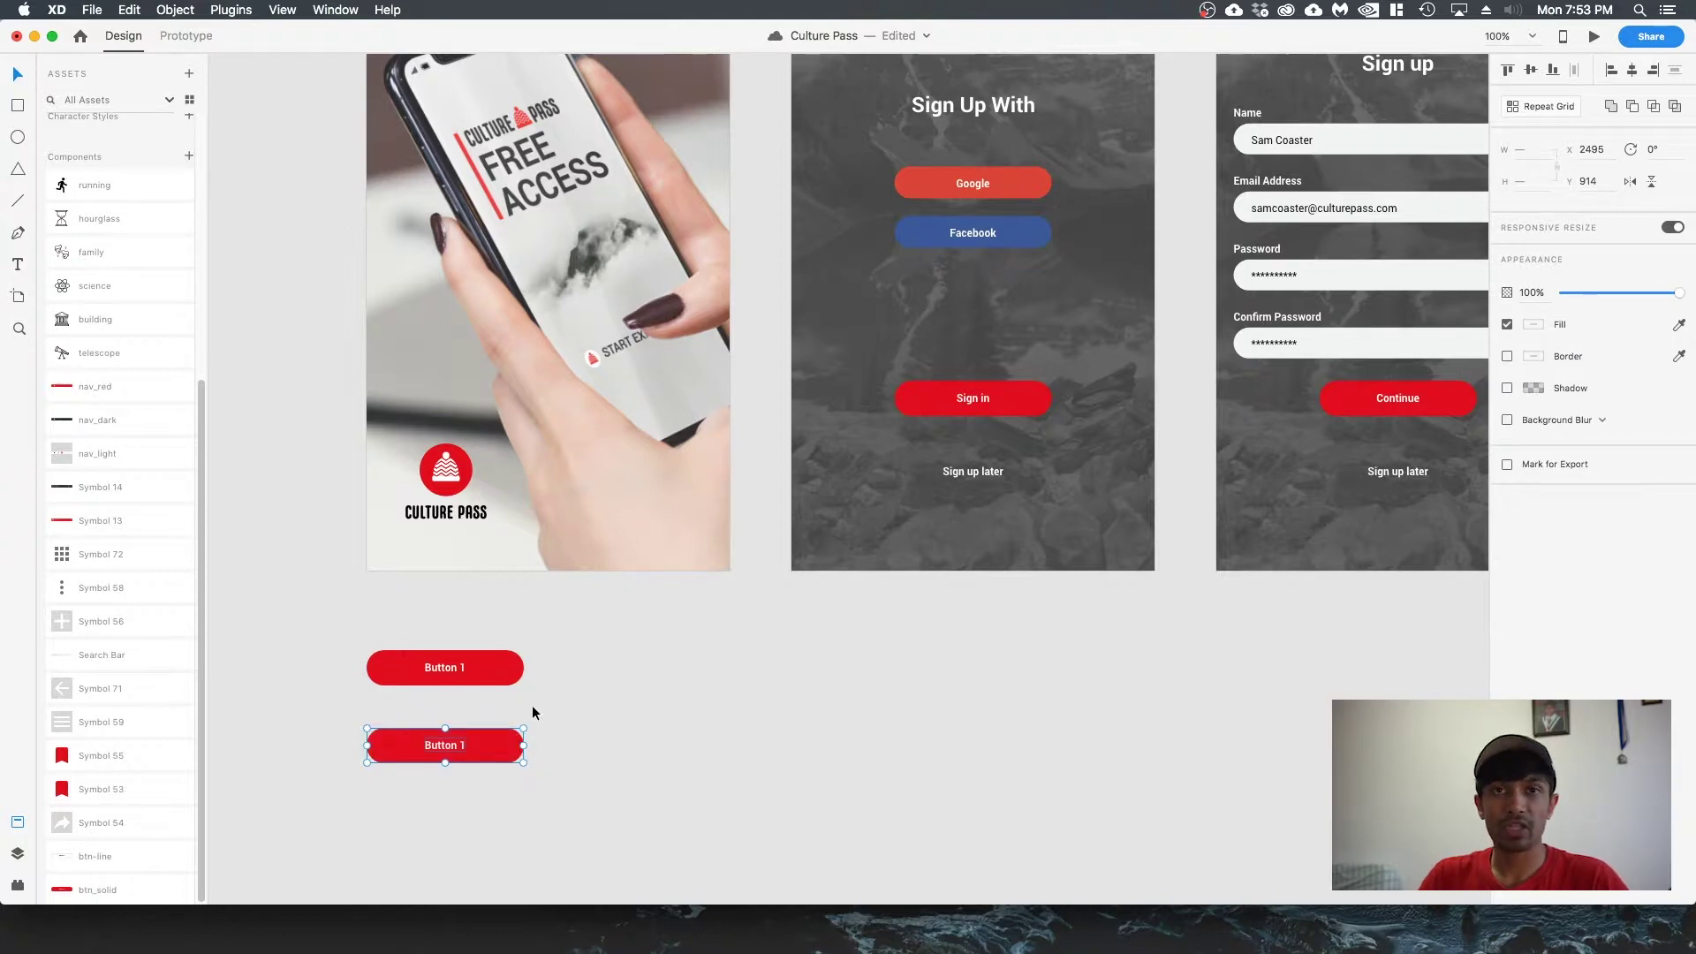
- Return the lower Button 1 to its original place and save Culture Pass
click(496, 744)
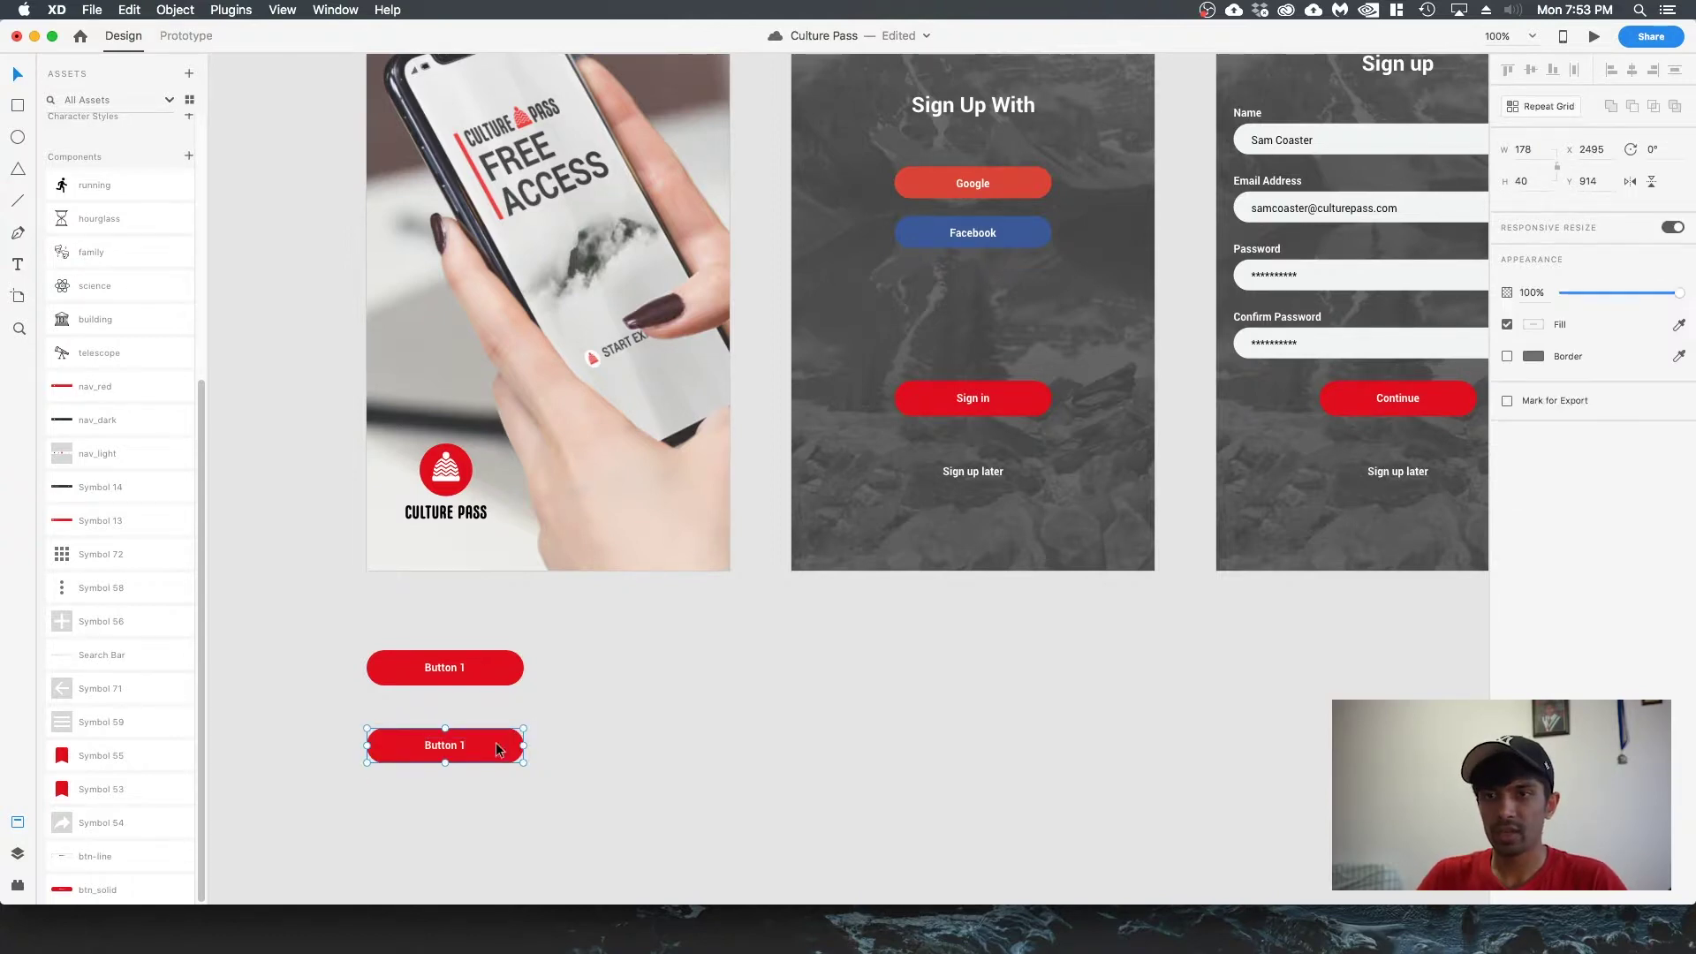
drag(522, 745, 643, 729)
key(super+z)
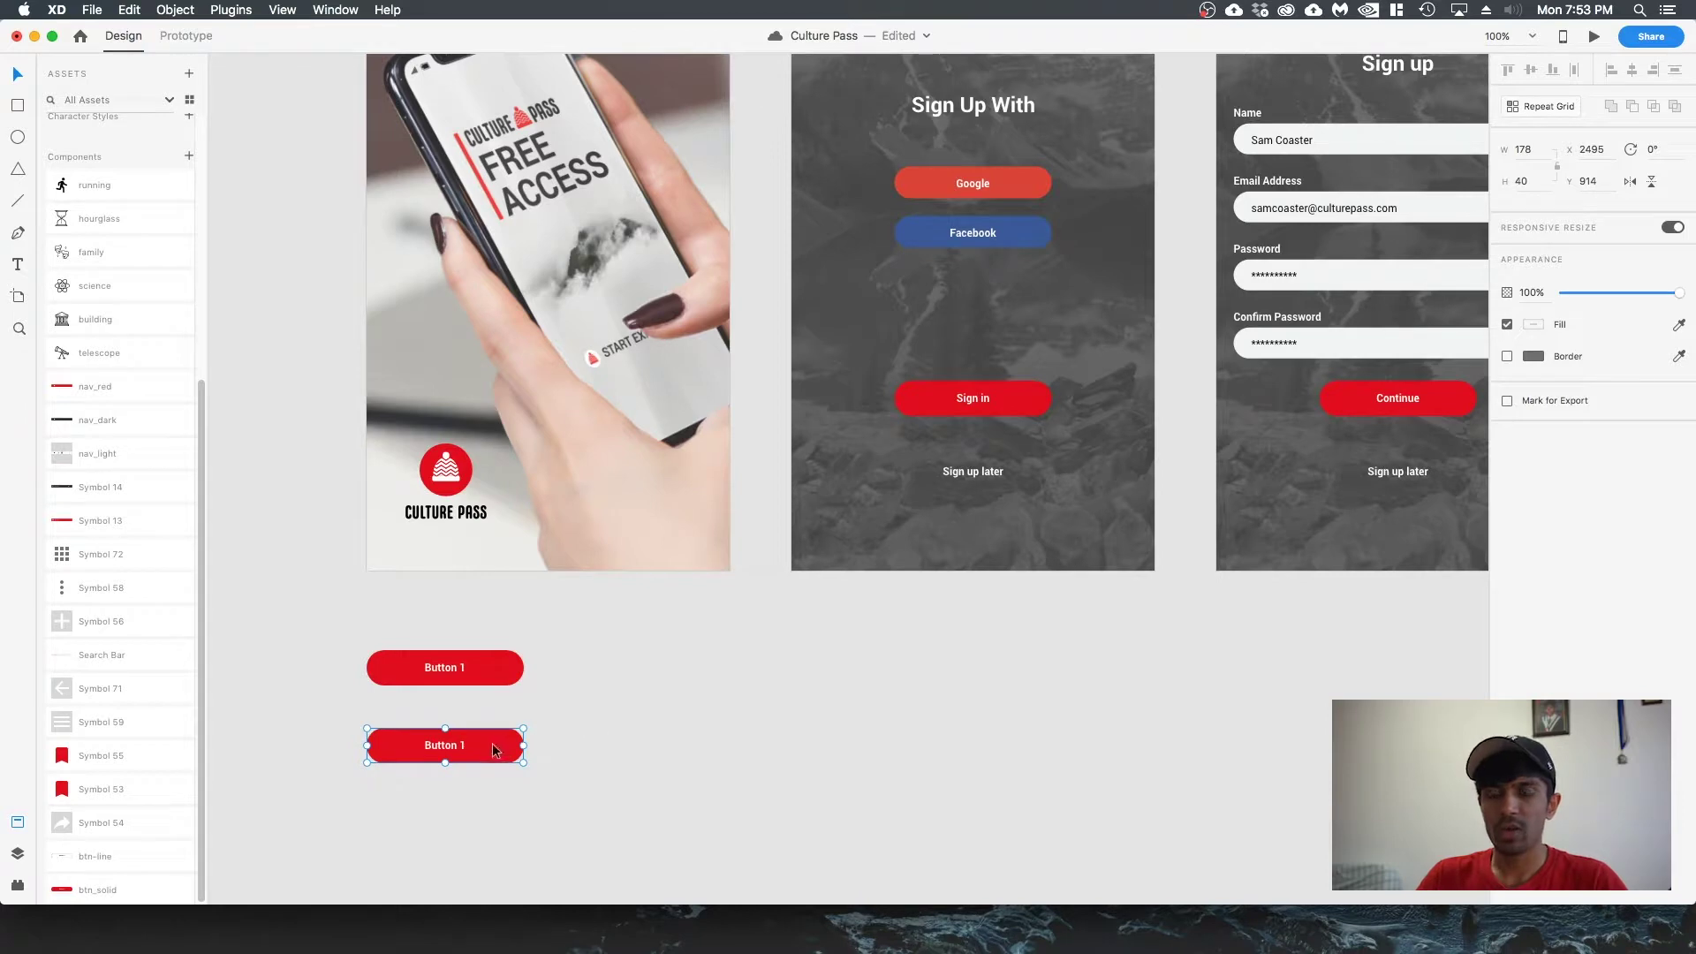
scroll(655, 641, down, 2)
scroll(656, 642, left, 1)
key(super+s)
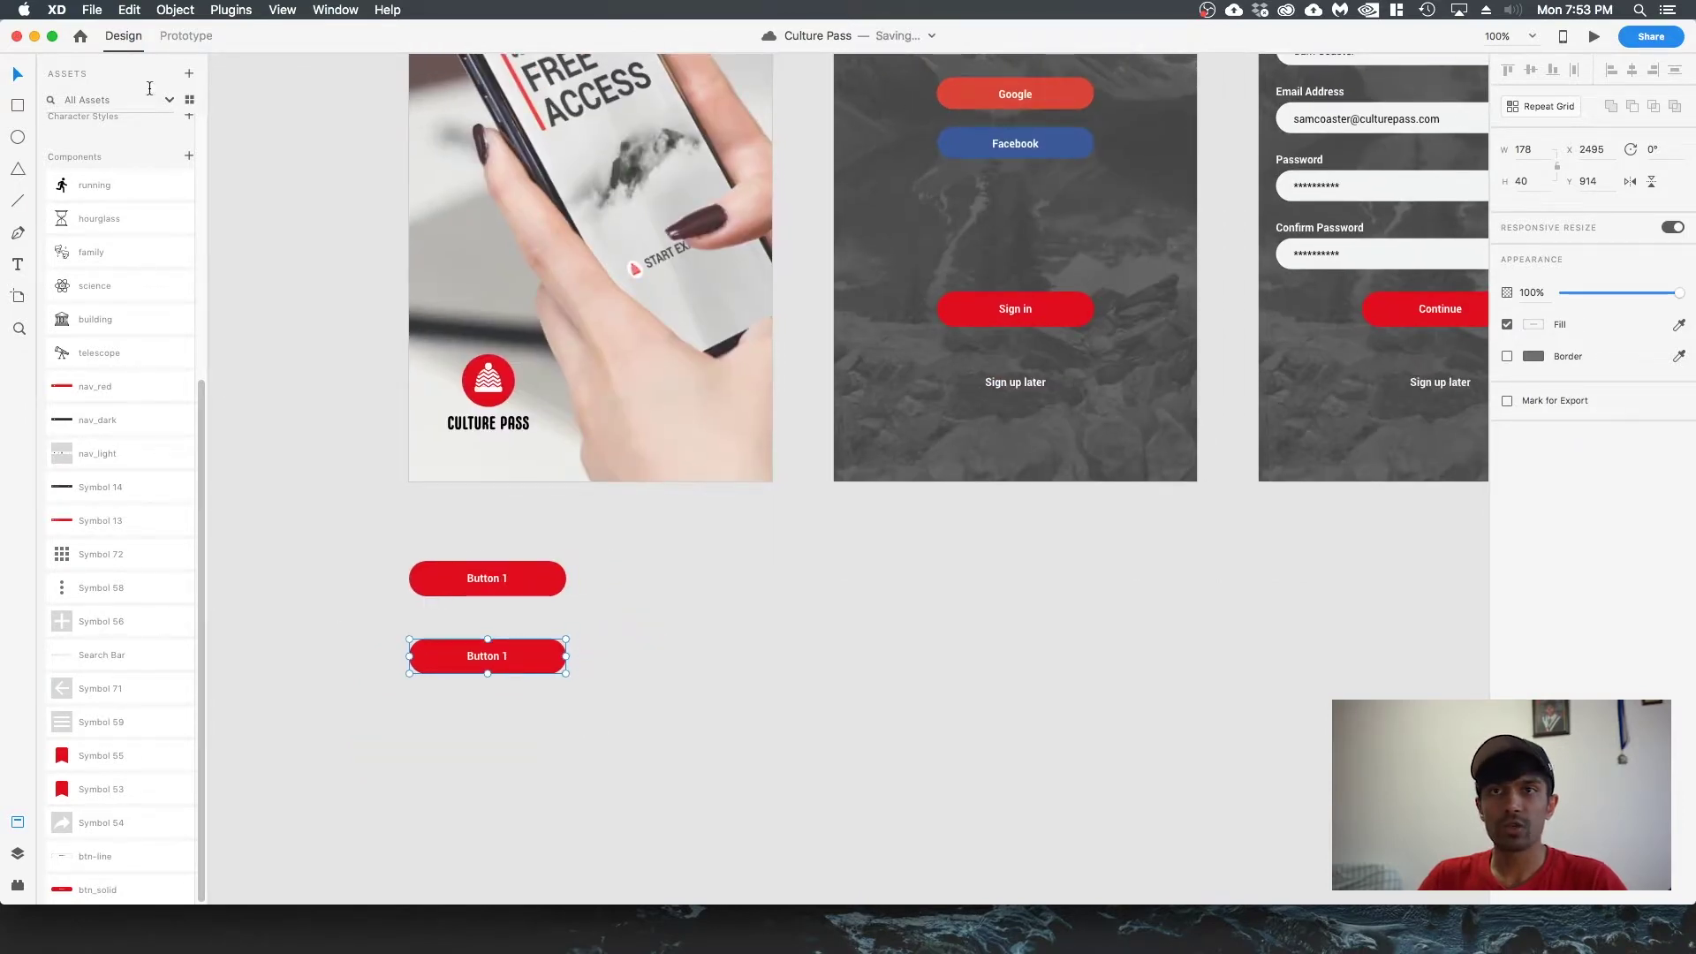
- Turn the lower Button 1 into a new component, Component 23
click(189, 157)
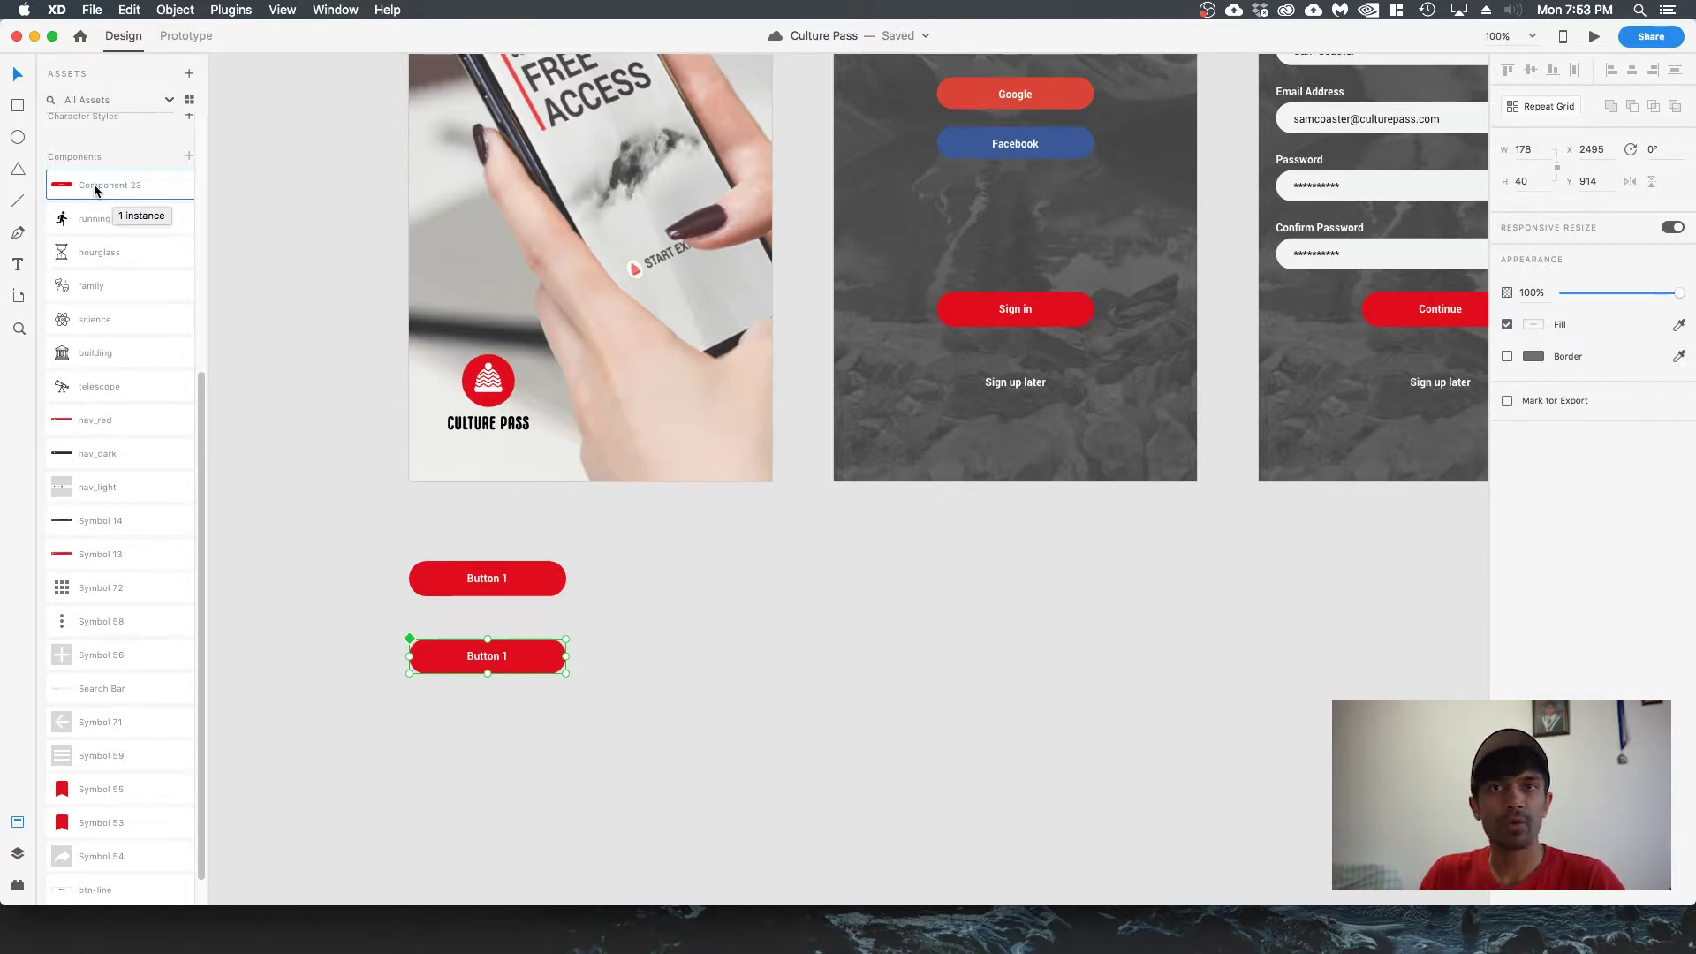
scroll(72, 141, down, 2)
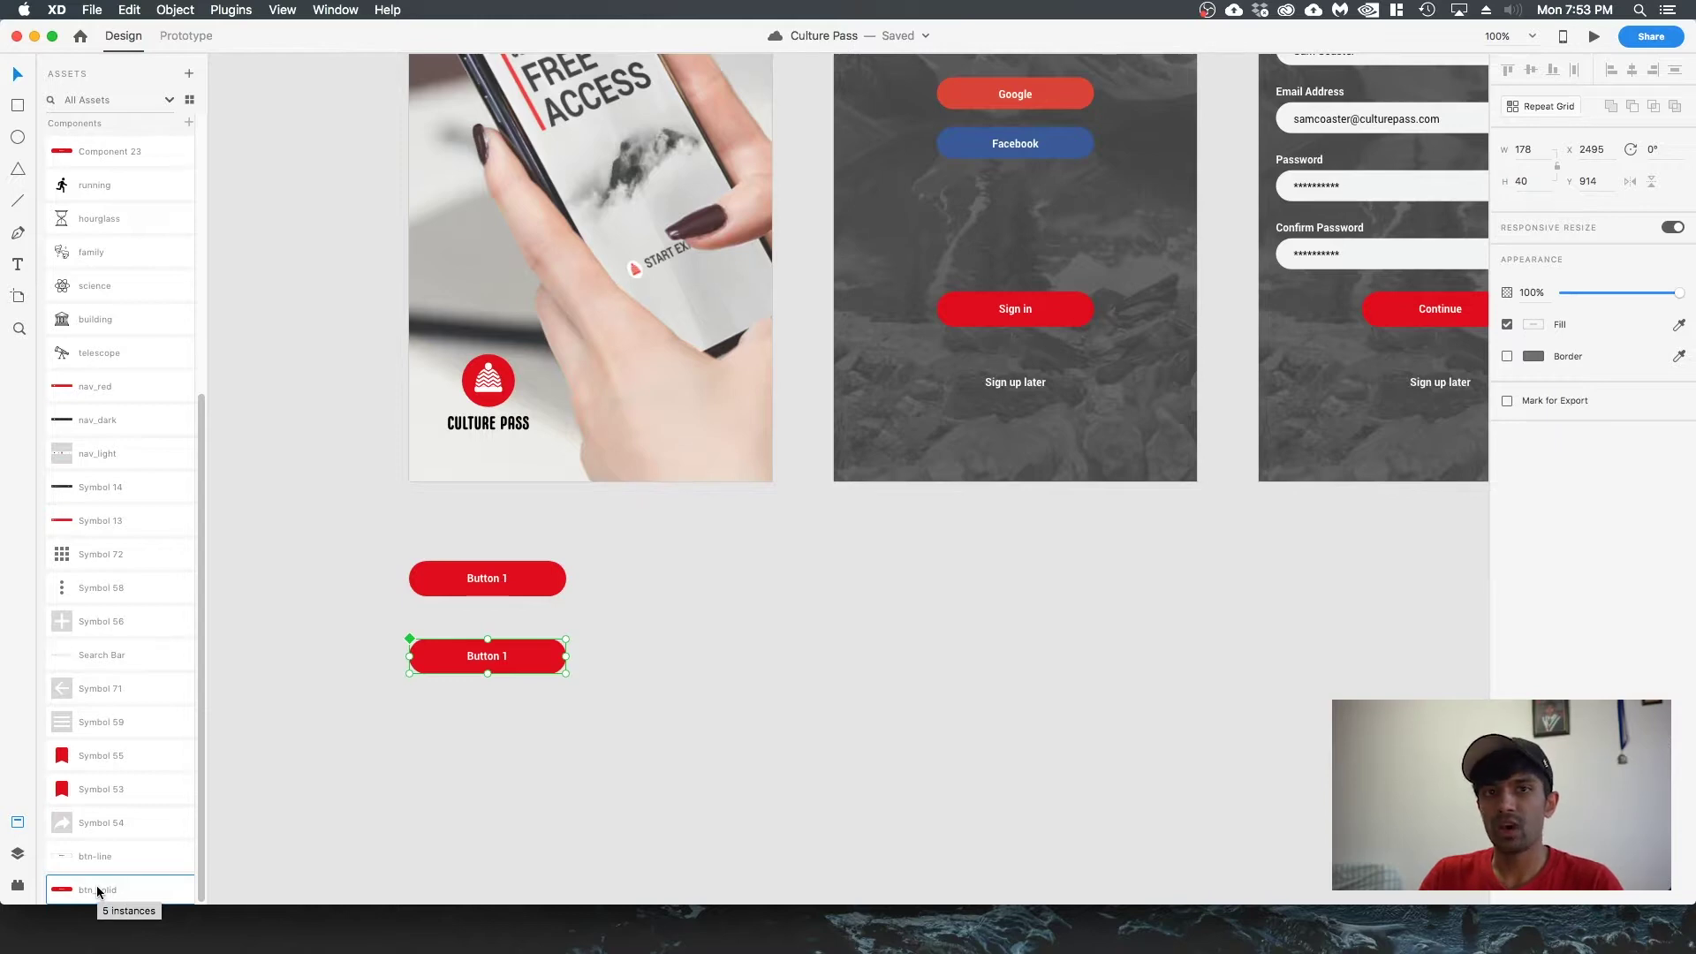
click(459, 576)
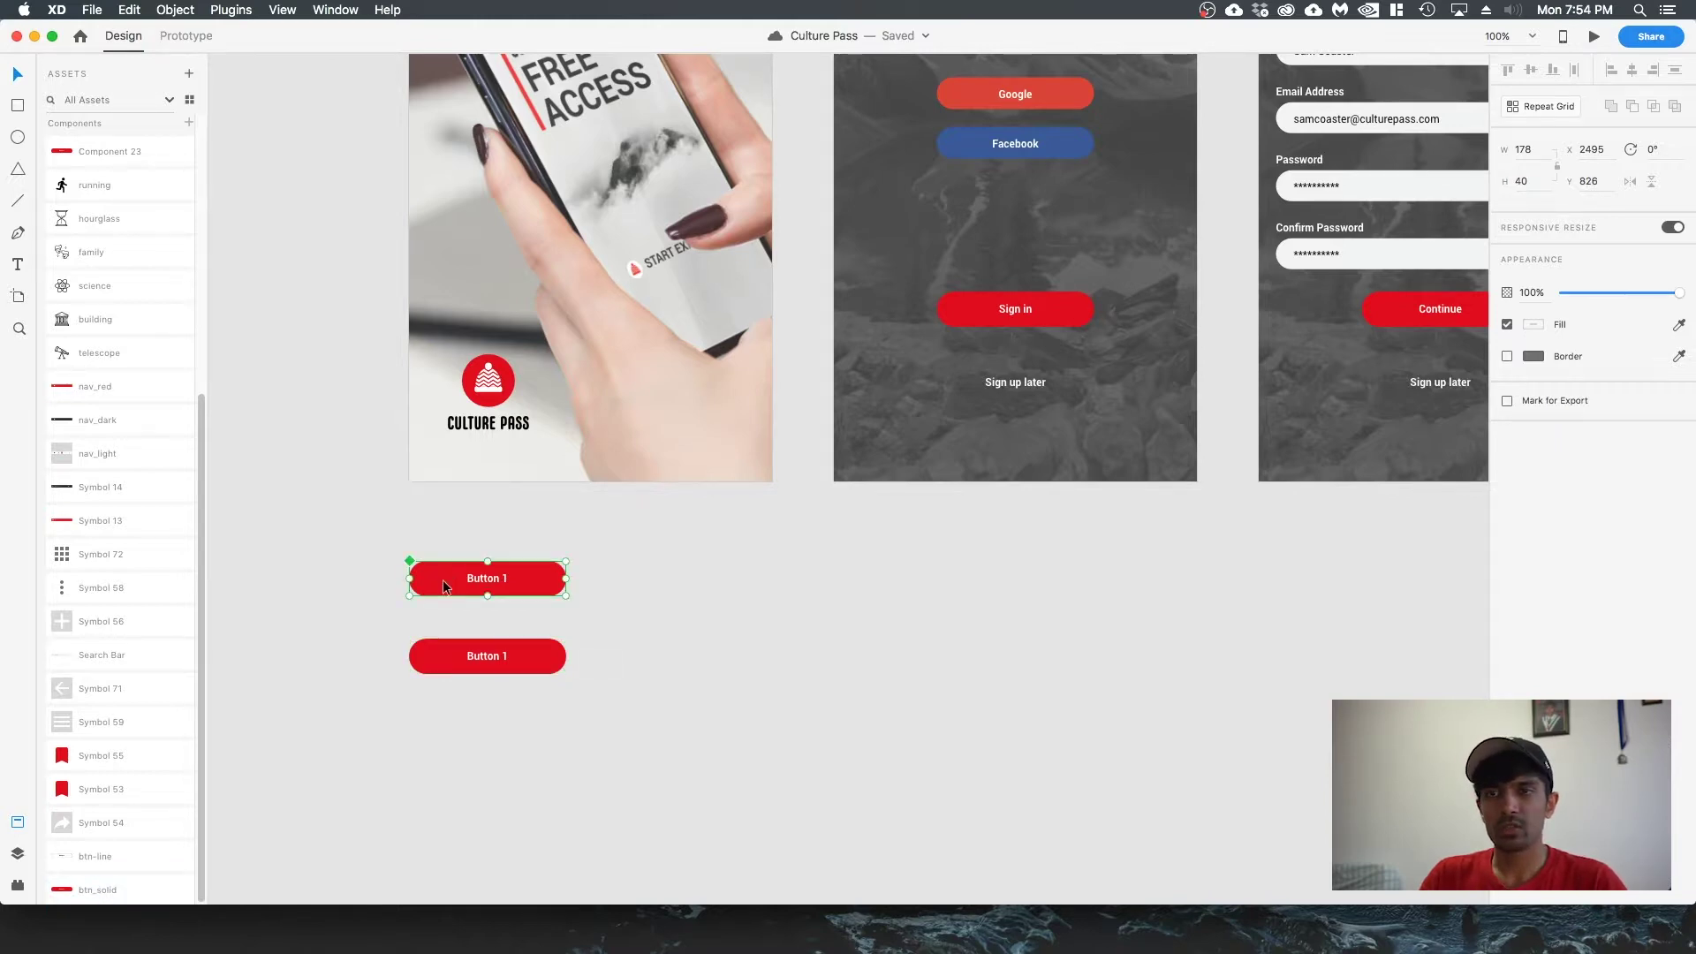
scroll(118, 704, up, 6)
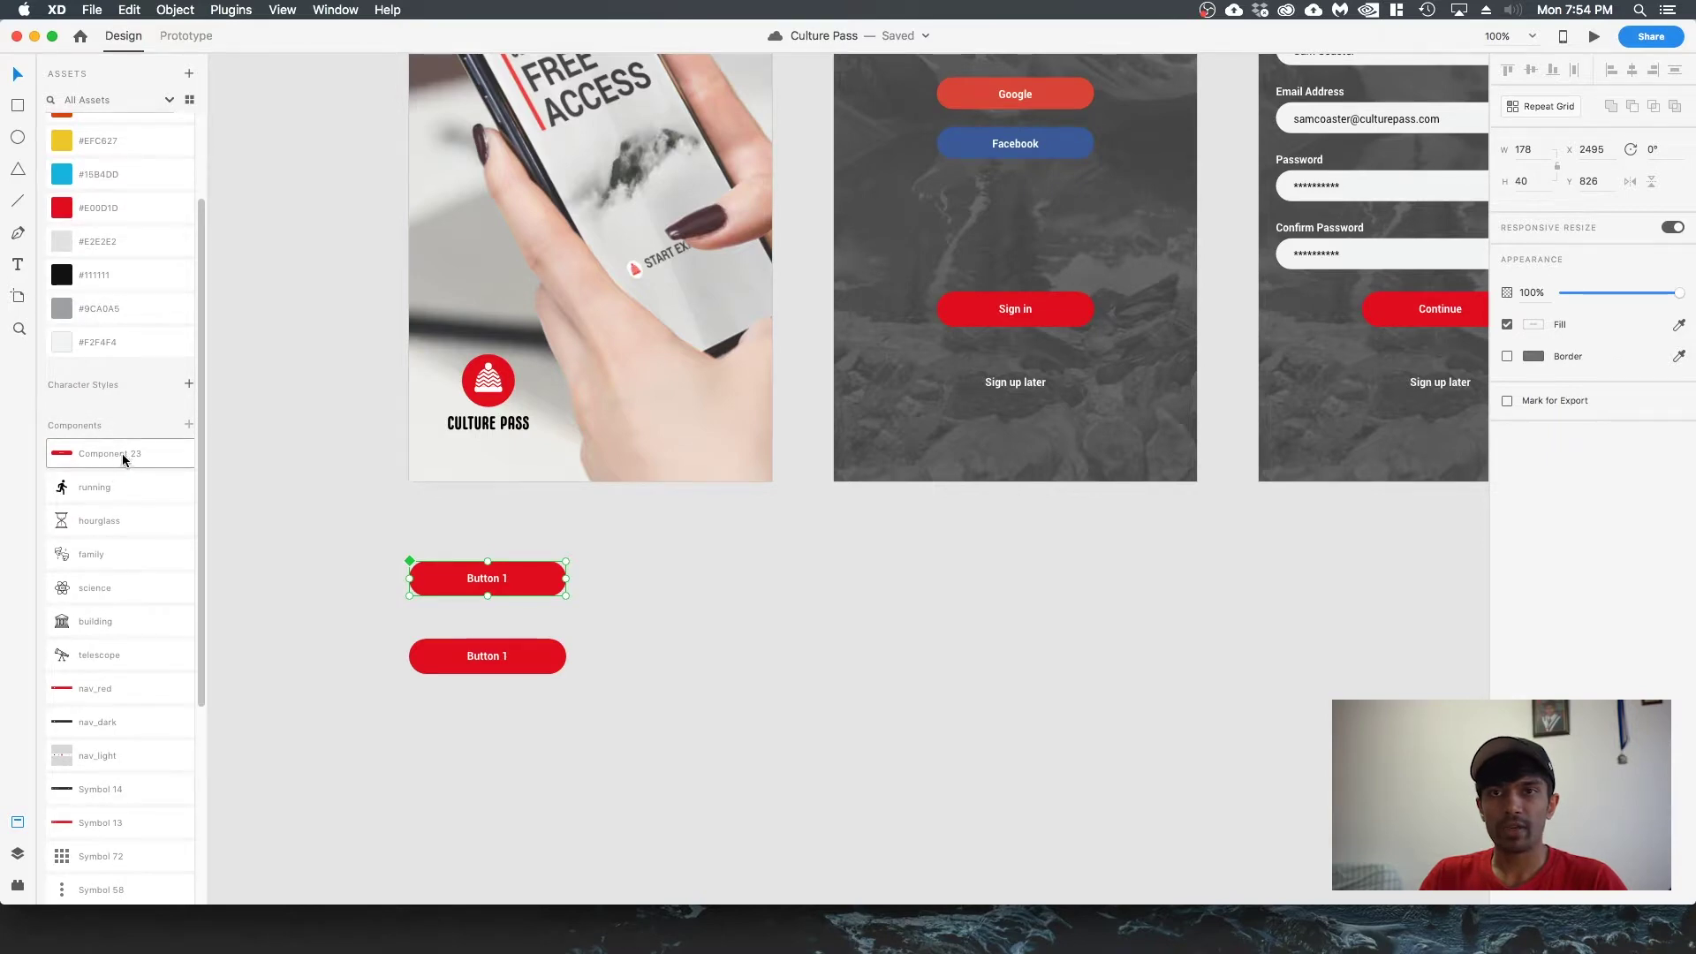
- Rename Component 23 to 'Solid BTN Red'
double_click(99, 452)
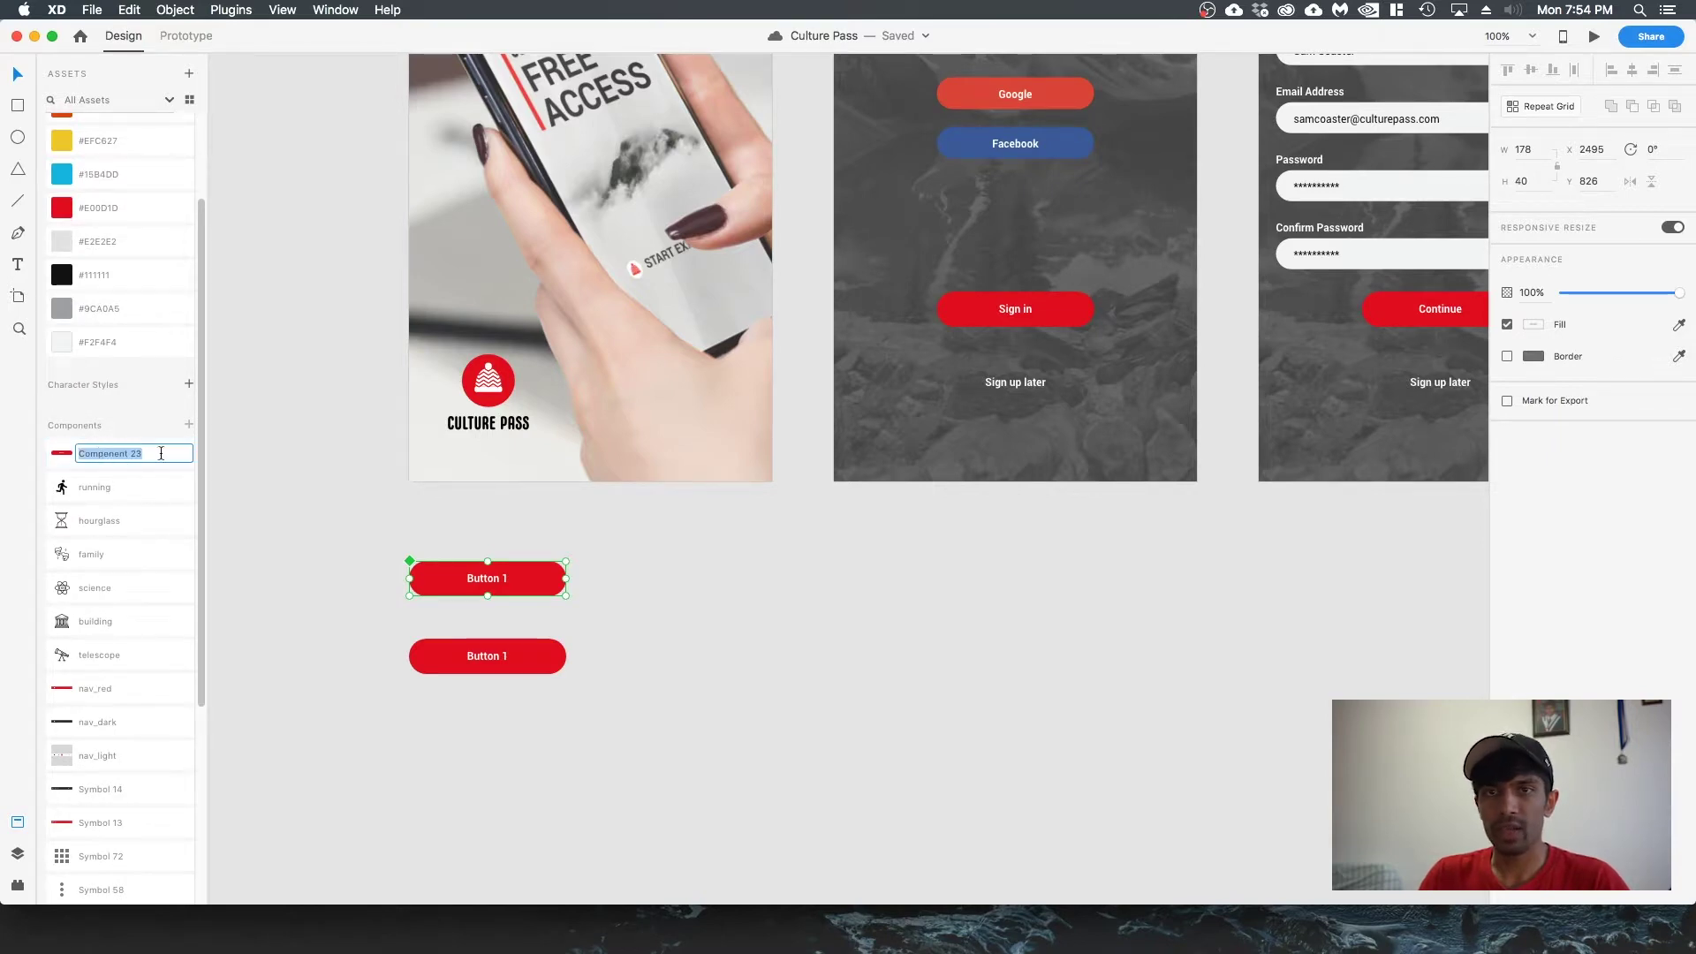
text(Solid BTN)
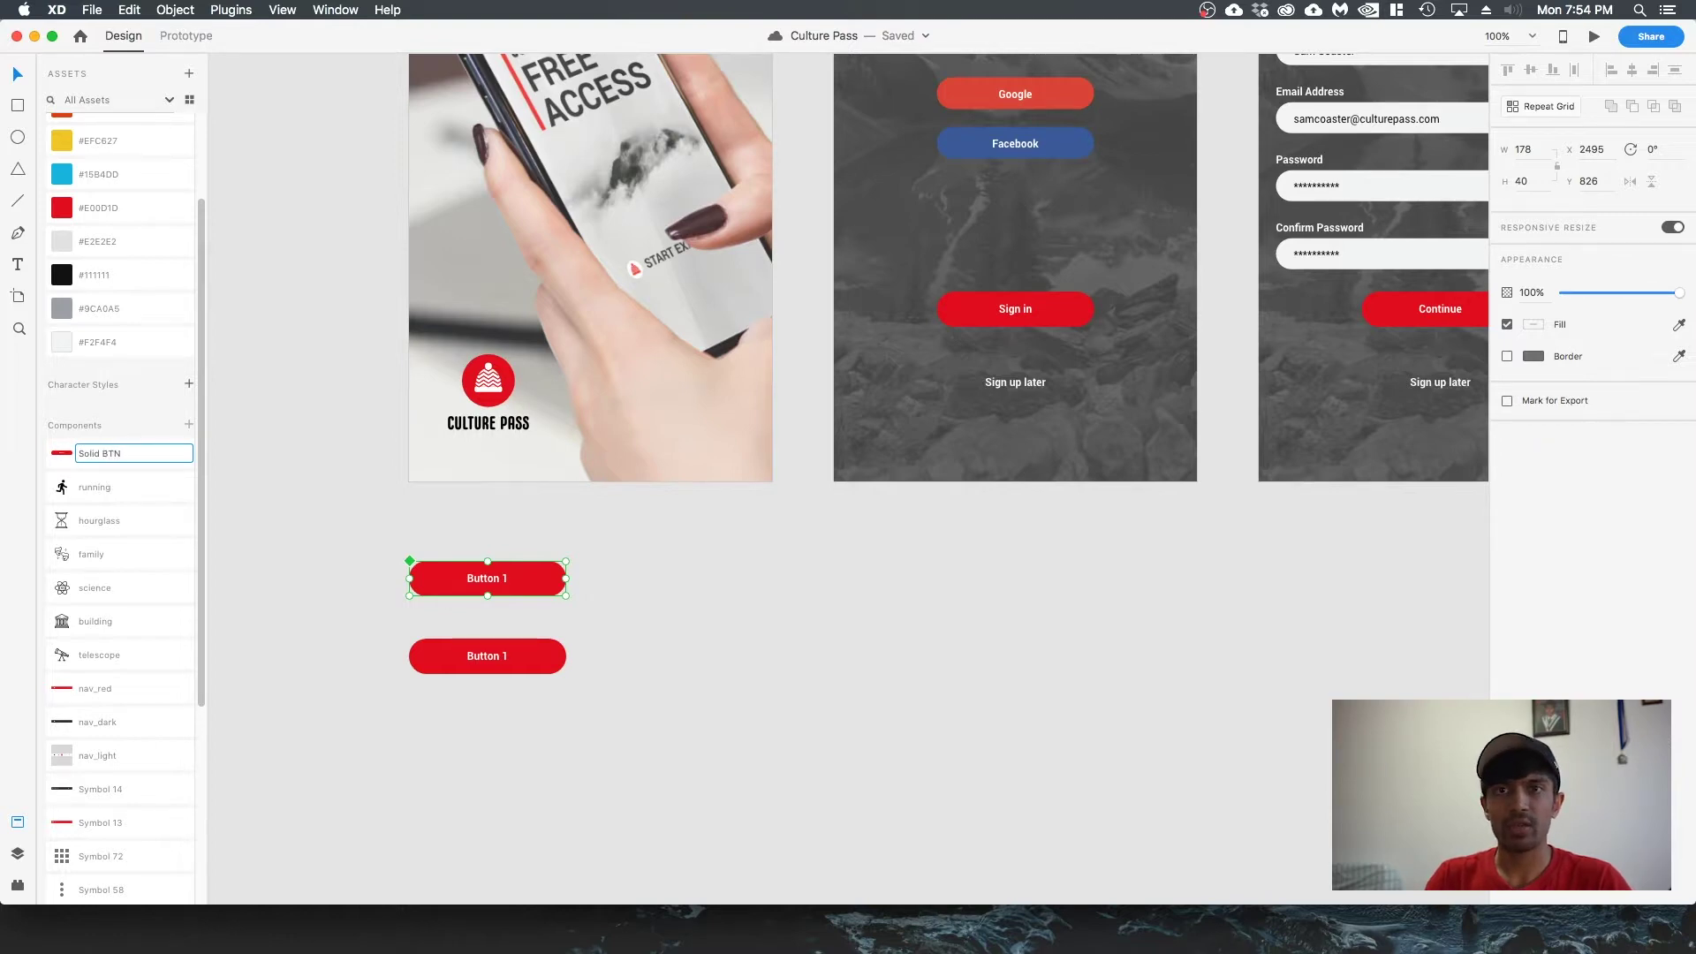
text( Red)
key(Return)
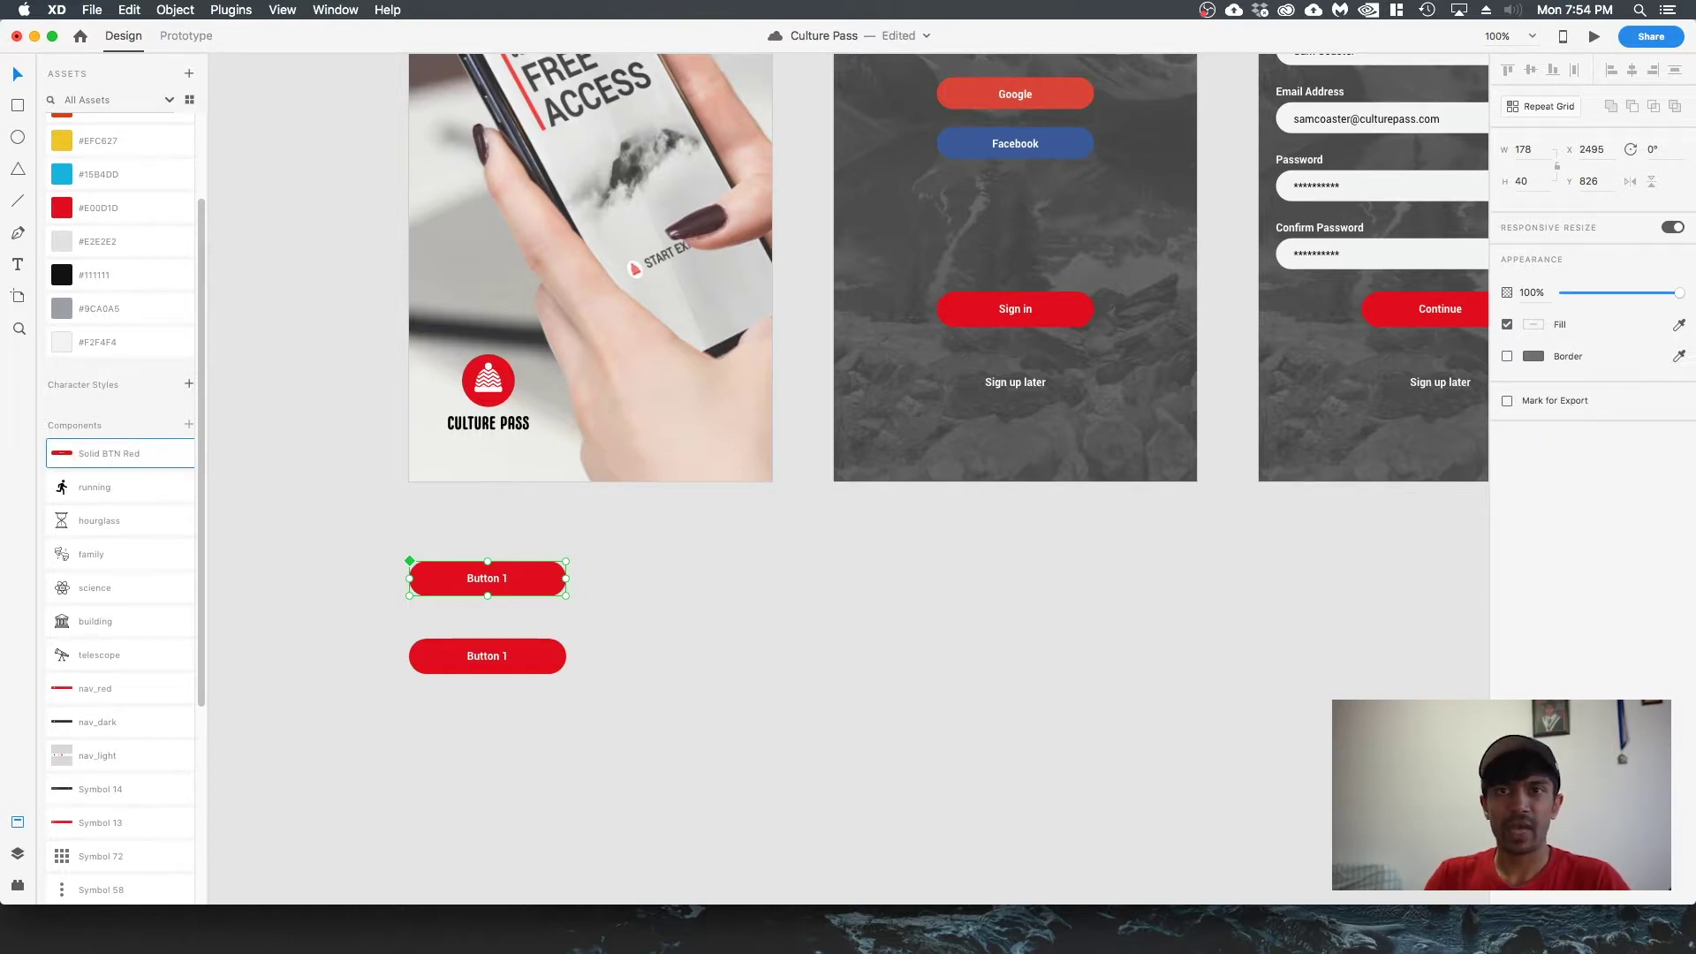
- Place a Solid BTN Red instance below Sign up later on the Sign Up With artboard
scroll(715, 454, right, 5)
scroll(715, 454, up, 2)
scroll(518, 424, right, 4)
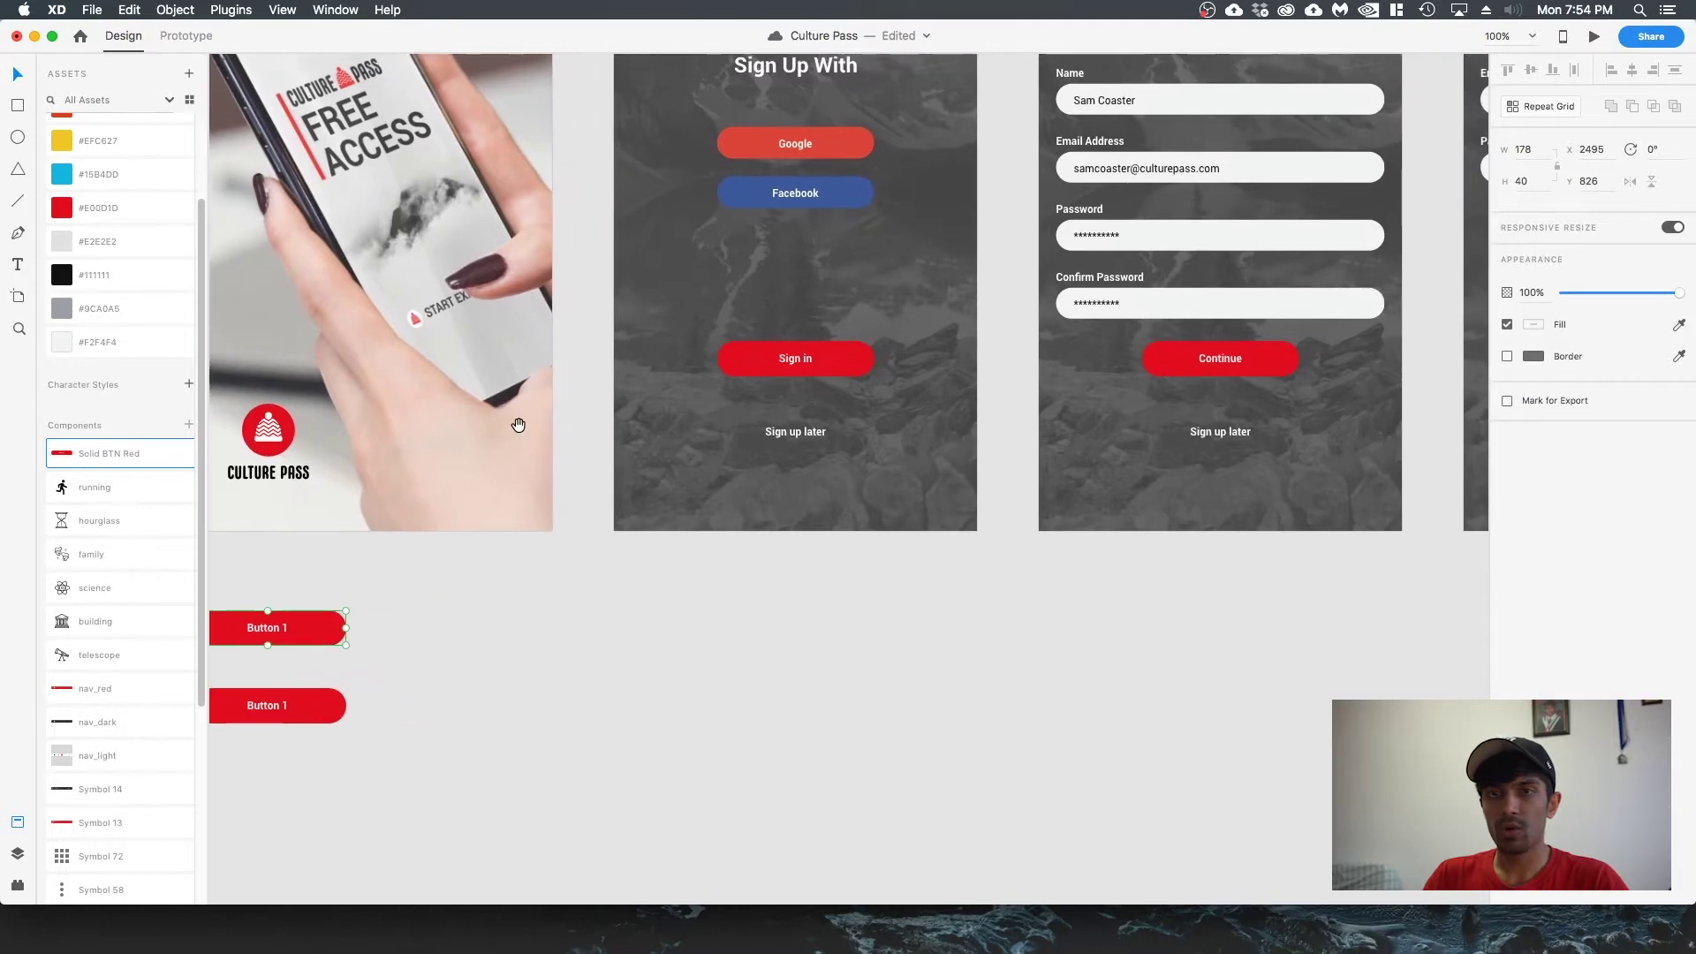
drag(85, 454, 830, 642)
drag(991, 606, 663, 601)
drag(555, 633, 485, 481)
- Add another Solid BTN Red instance below Sign up later on Sign up, and save
drag(122, 455, 931, 484)
click(1002, 562)
scroll(893, 666, up, 3)
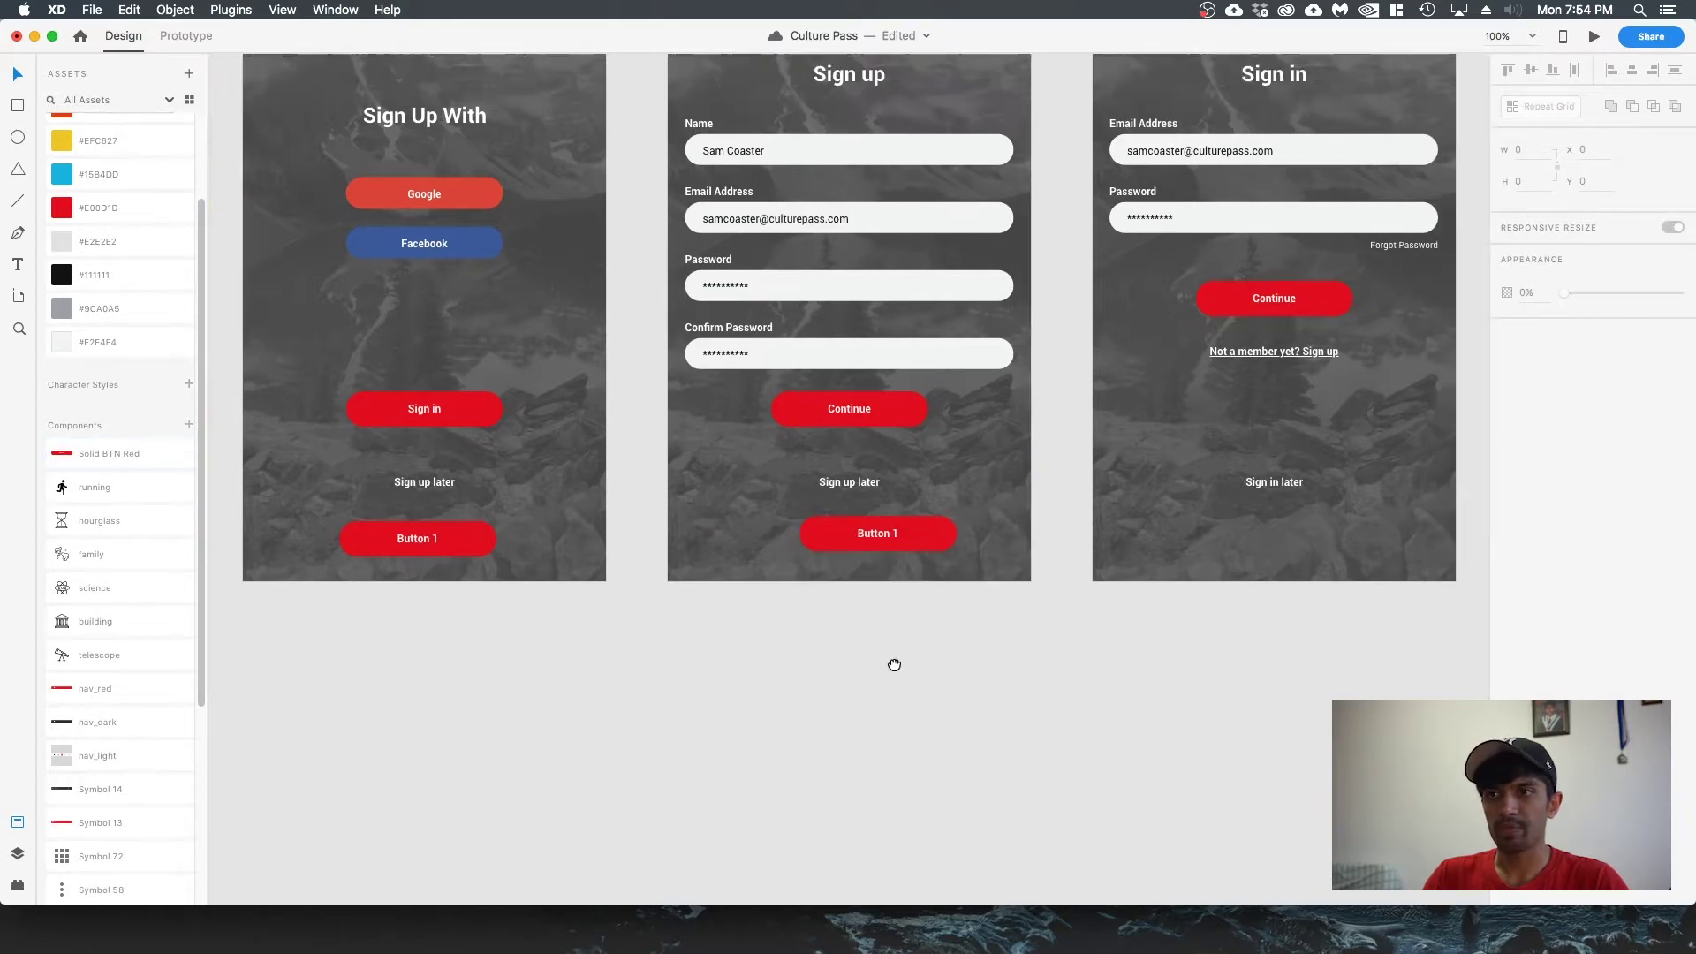
scroll(659, 723, left, 5)
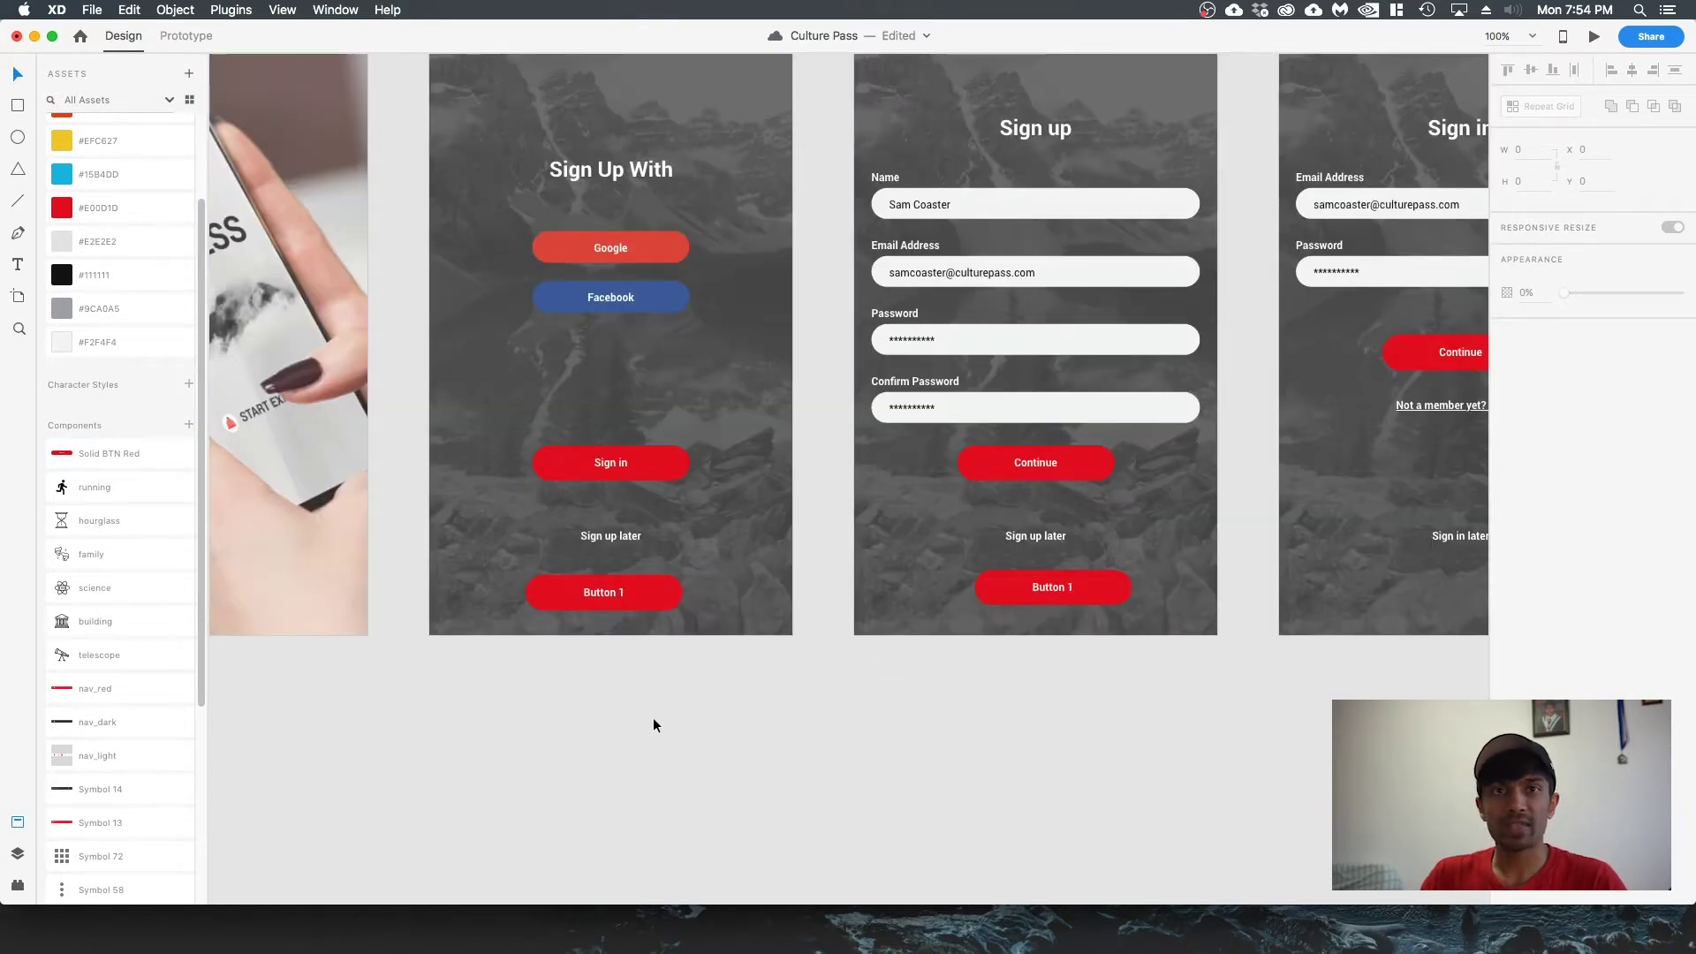
key(super+s)
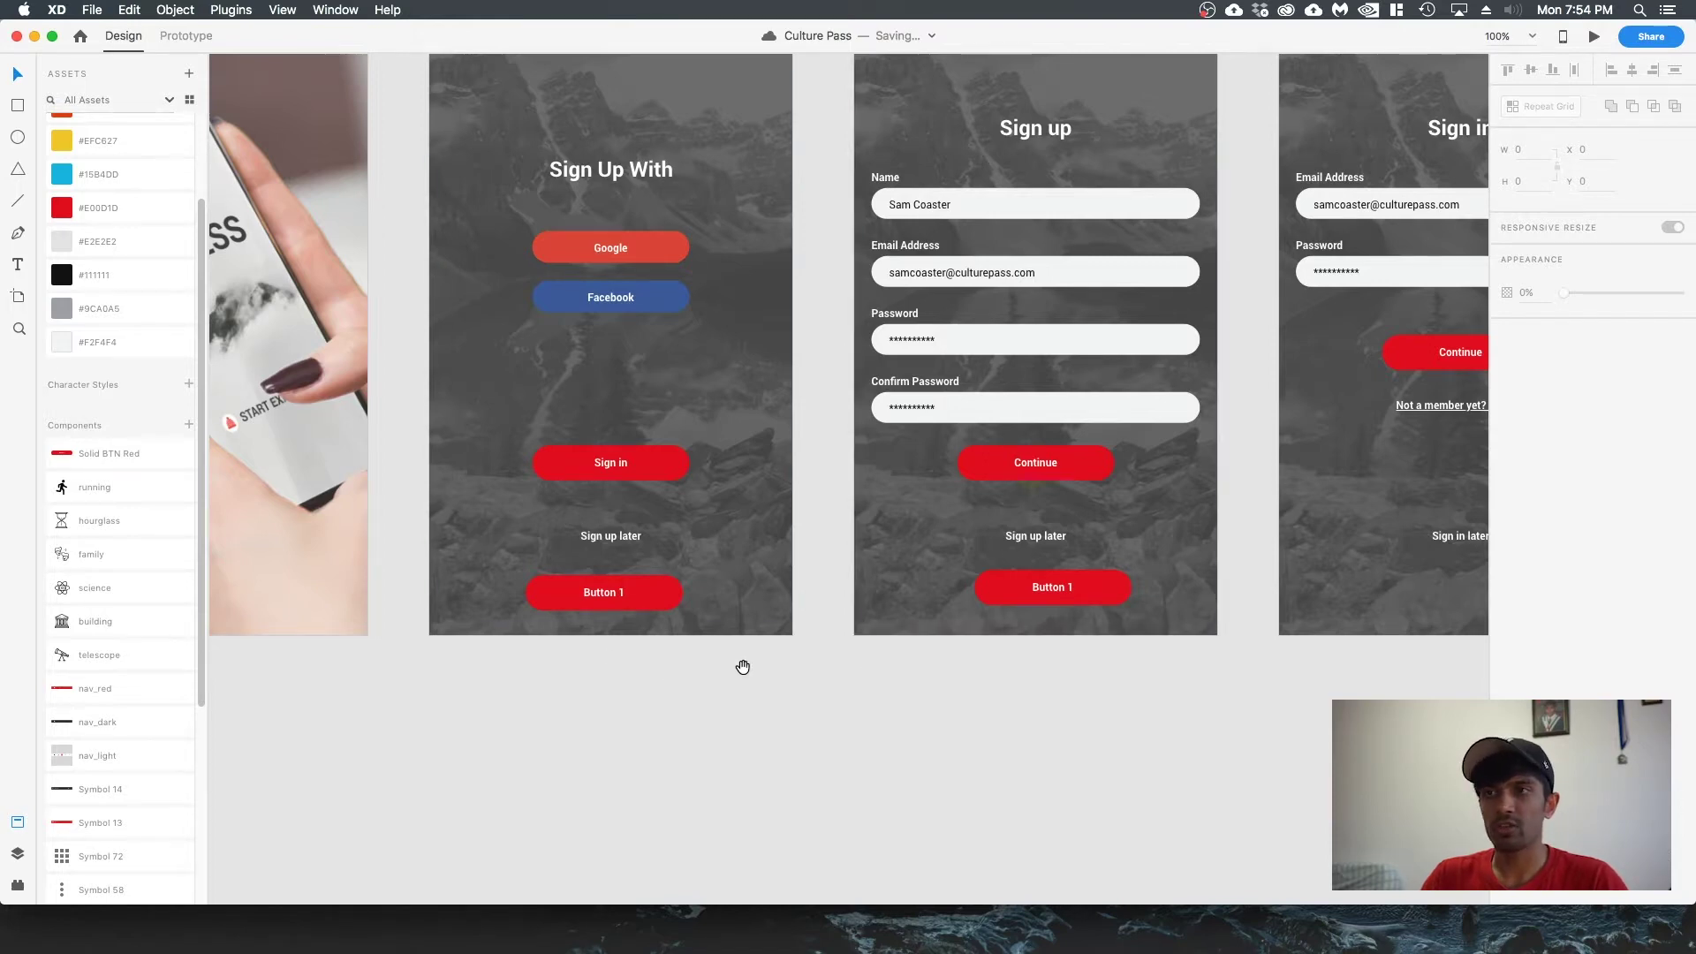
scroll(734, 539, up, 3)
scroll(666, 541, down, 1)
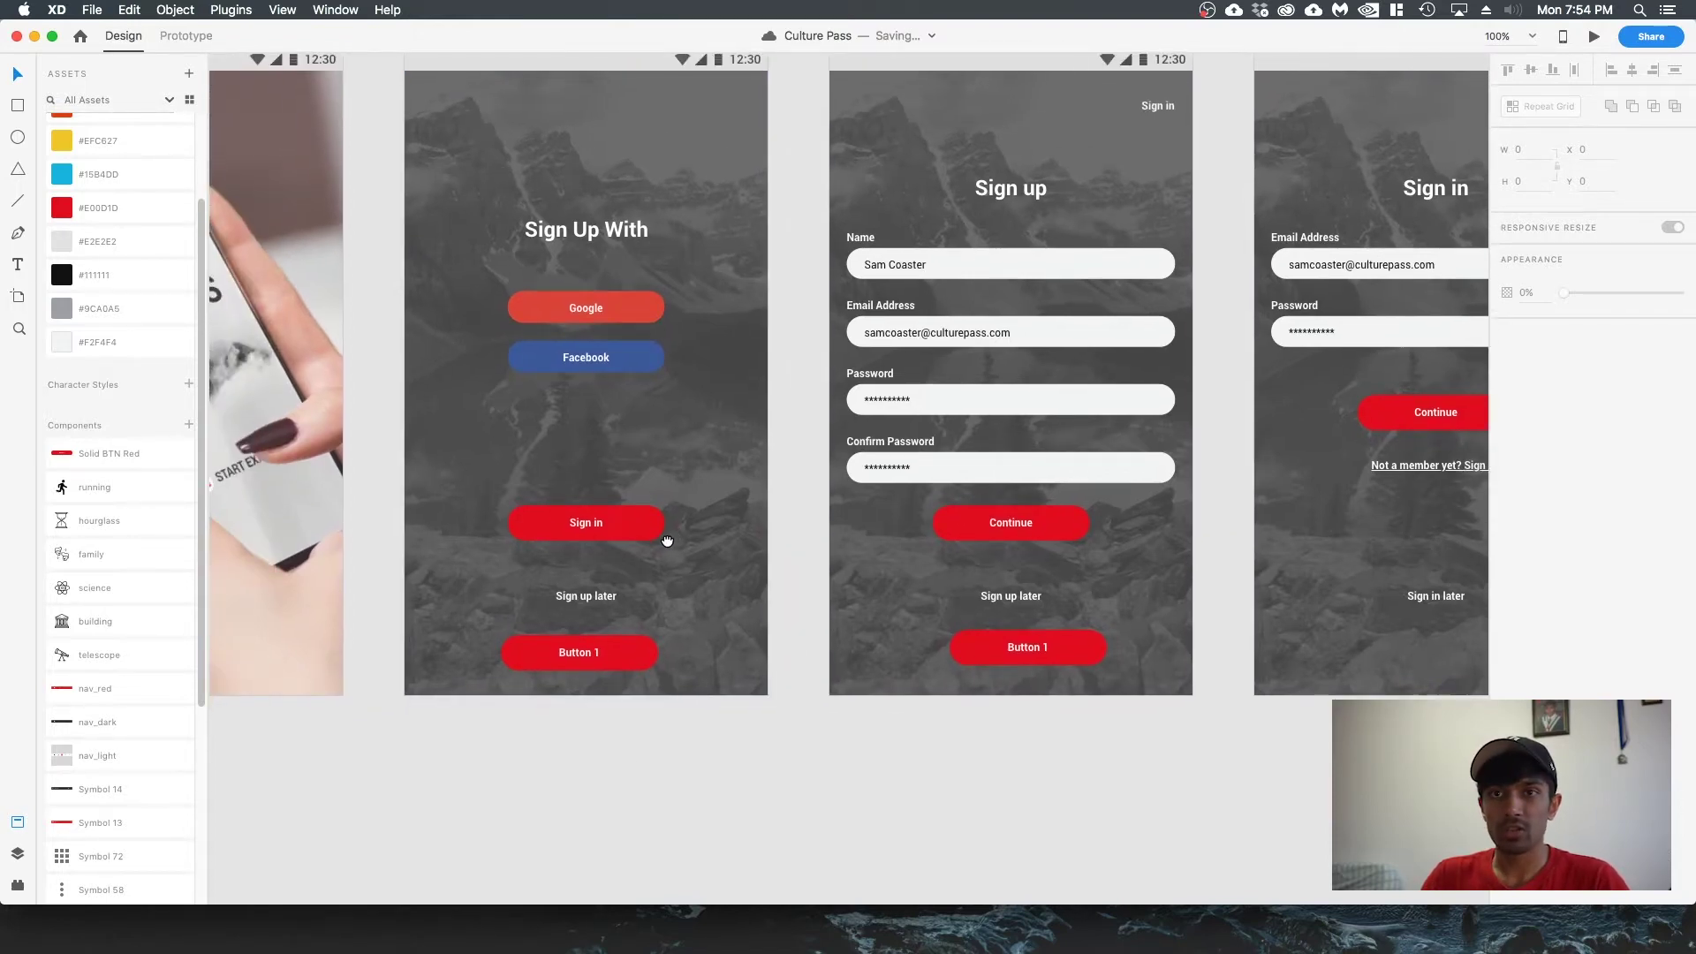
right_click(96, 454)
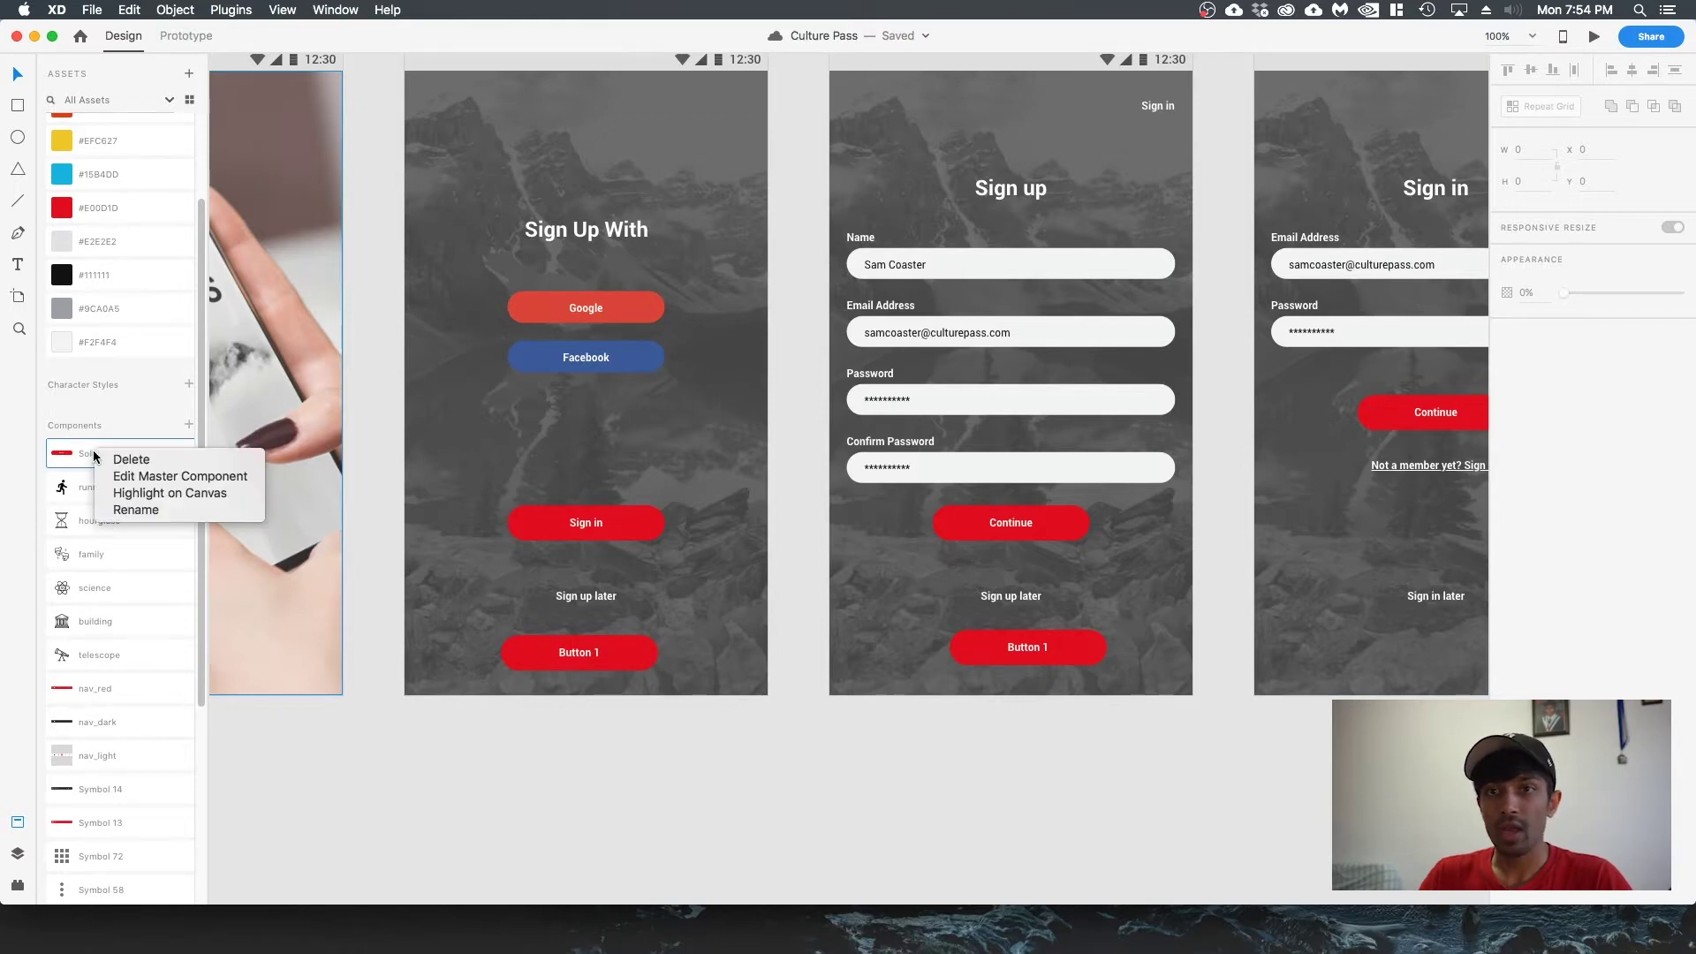
- Highlight the Solid BTN Red master on the pasteboard, save, and edit its inner red rectangle
click(150, 477)
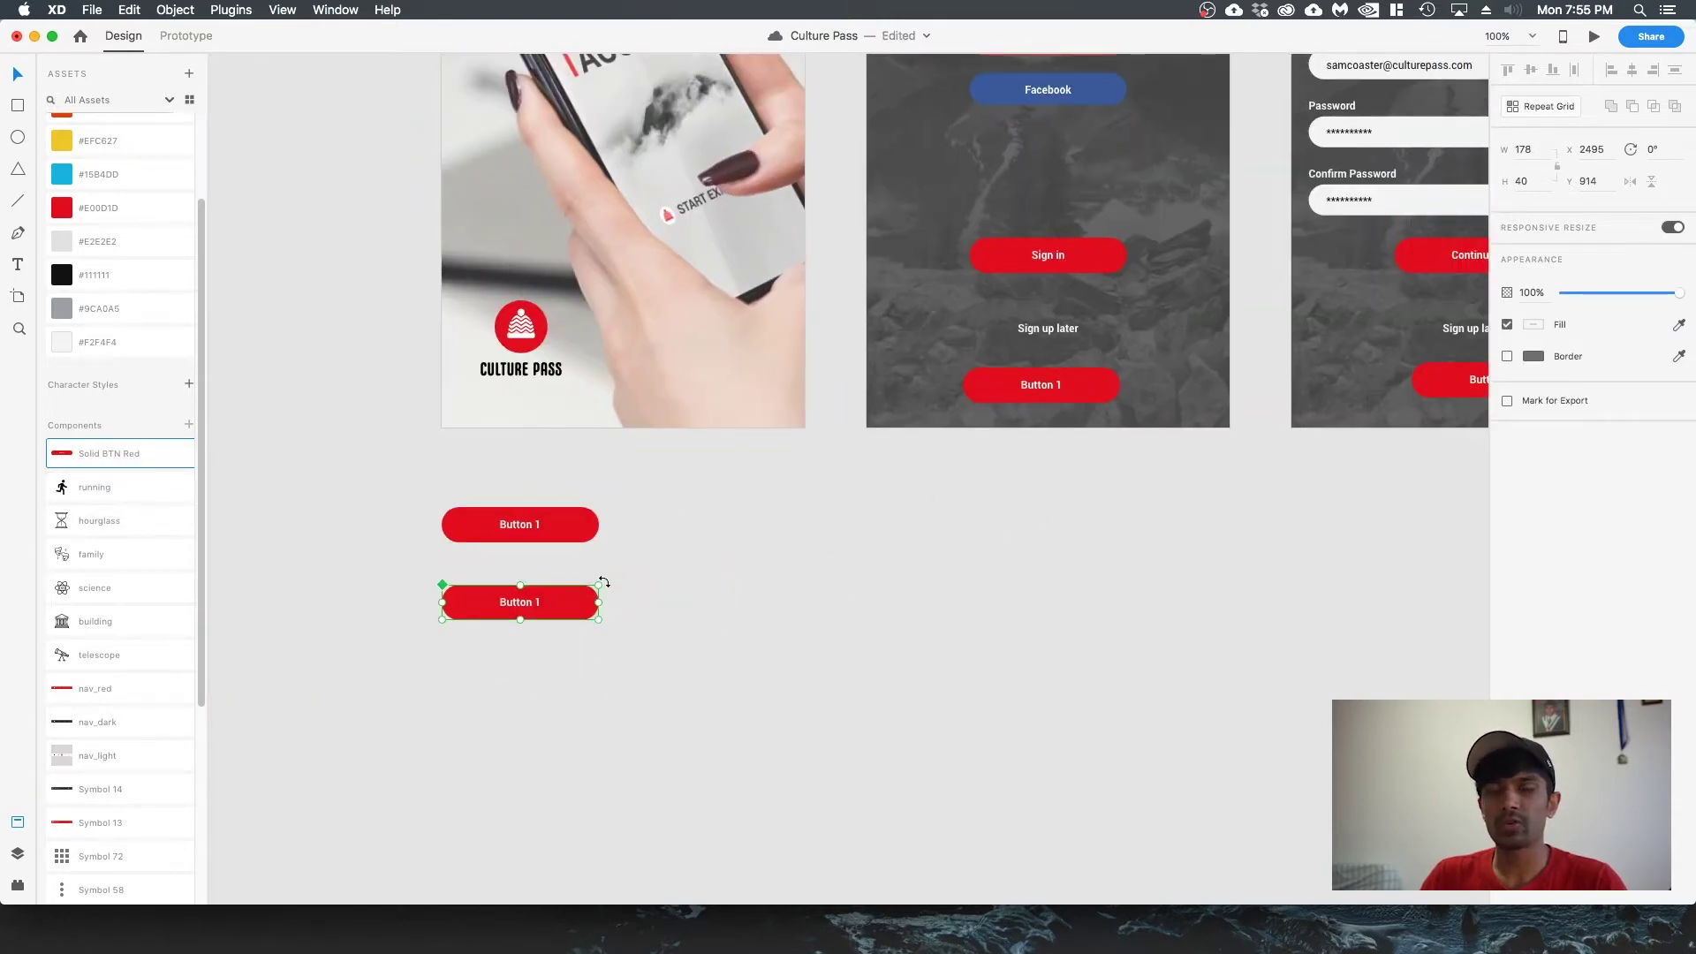
key(super+s)
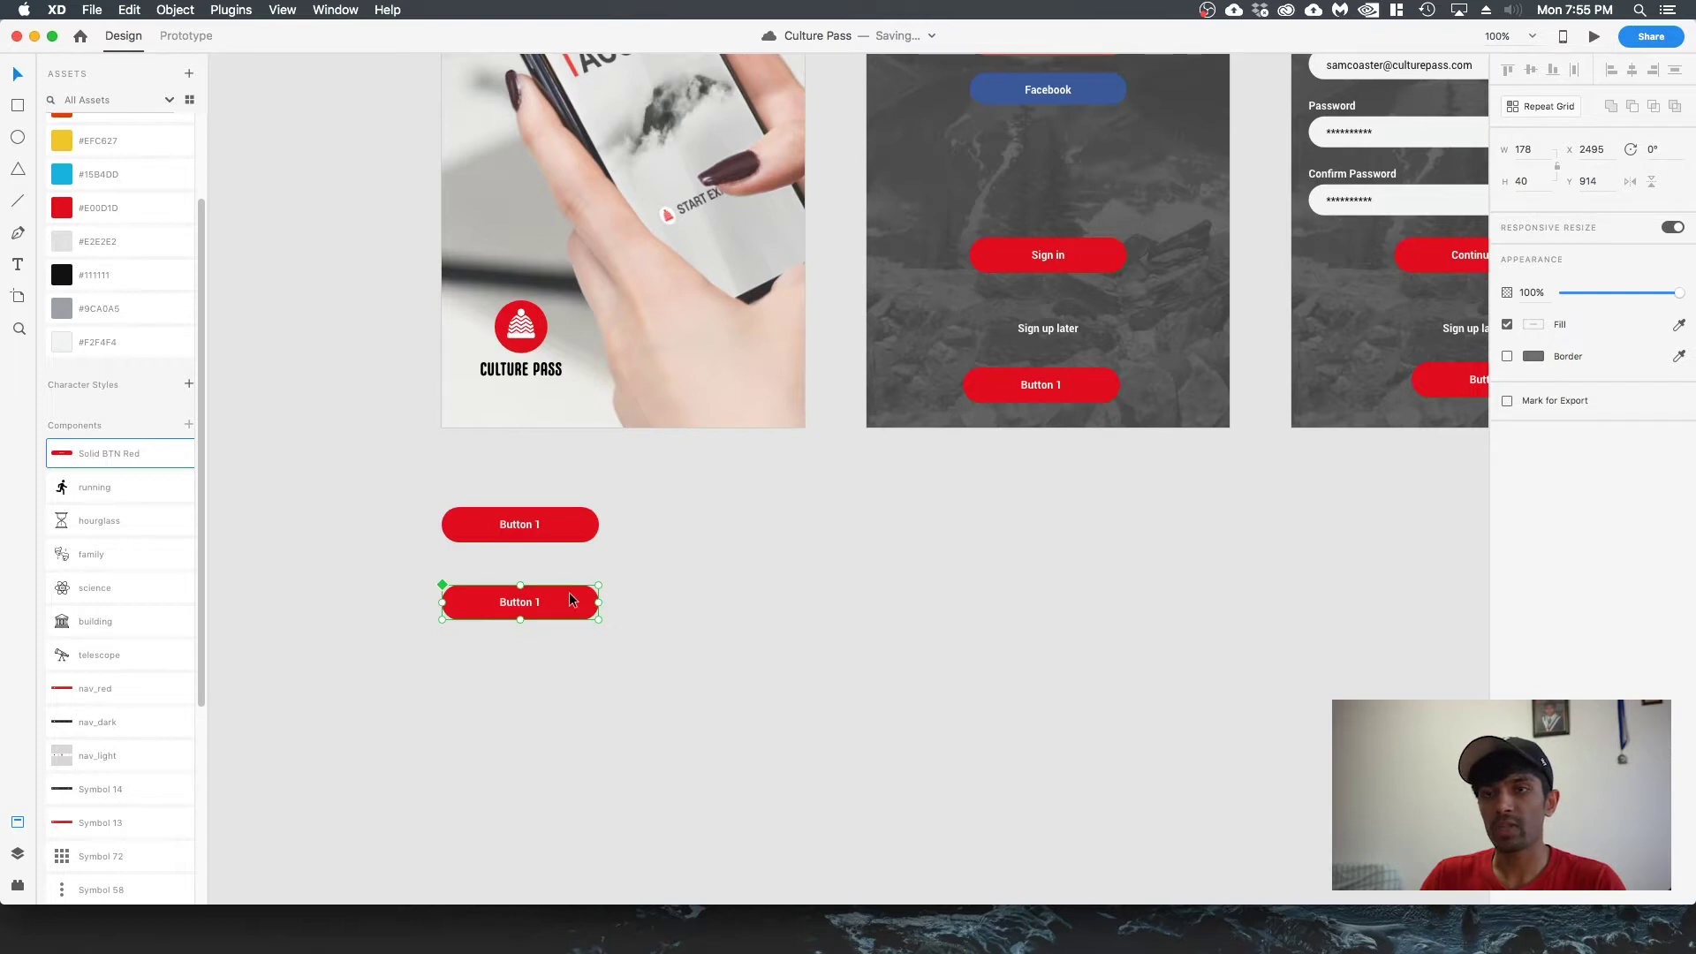
click(655, 585)
click(565, 609)
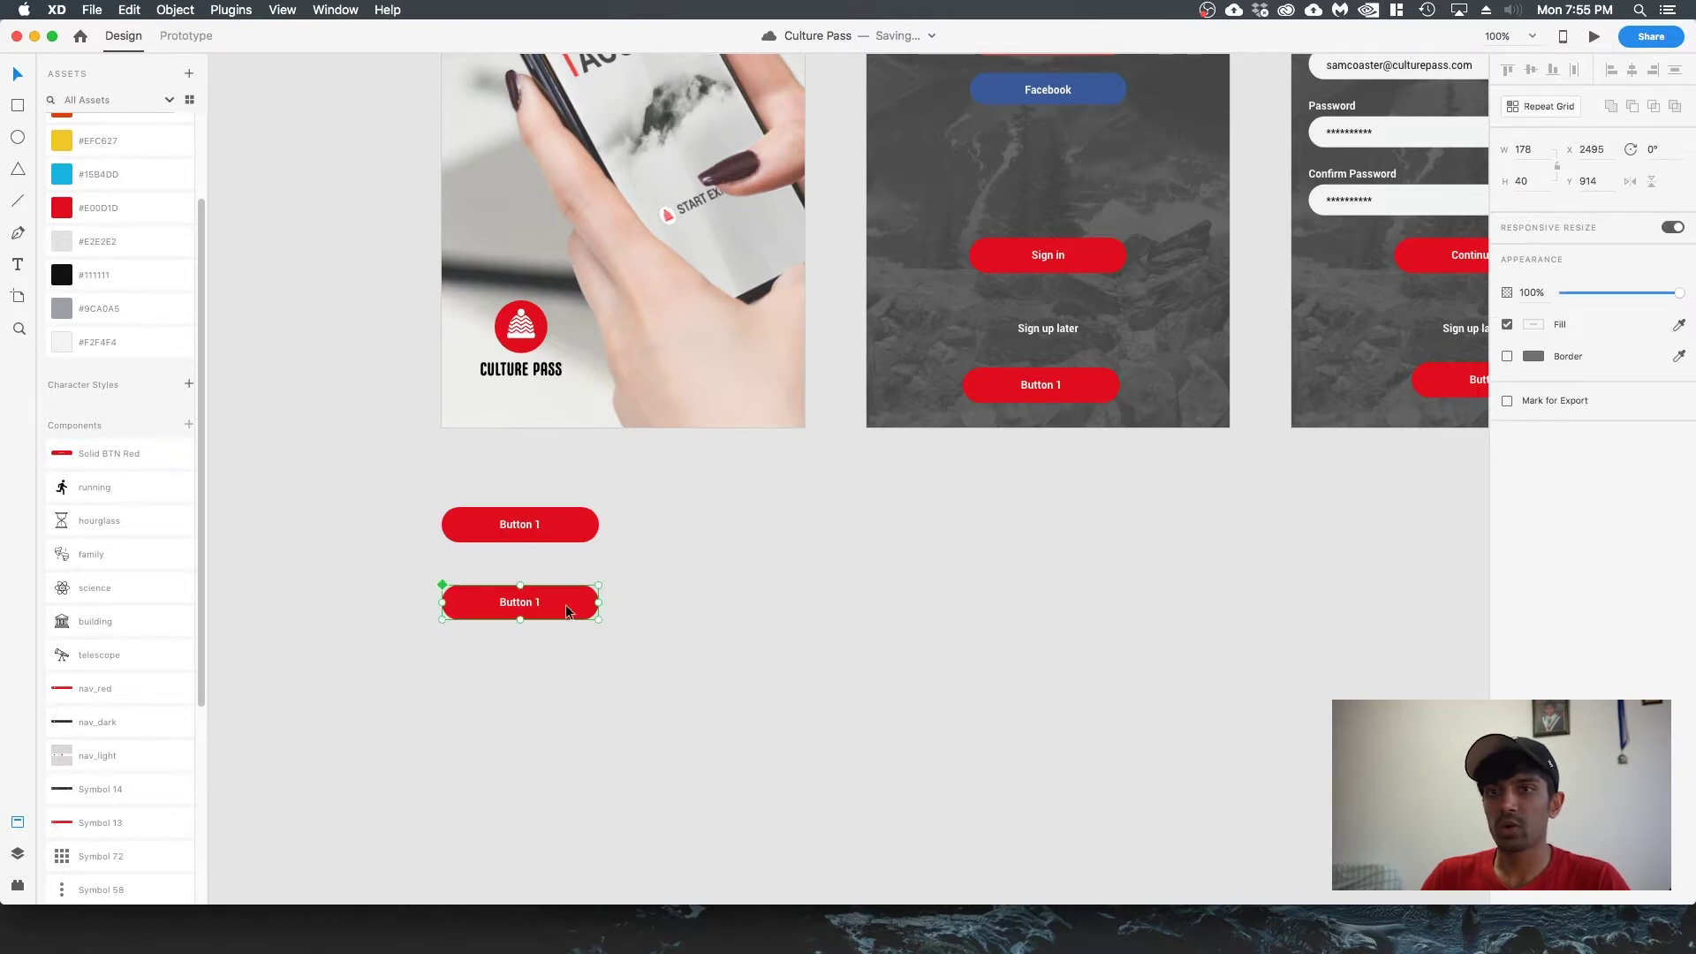
key(Escape)
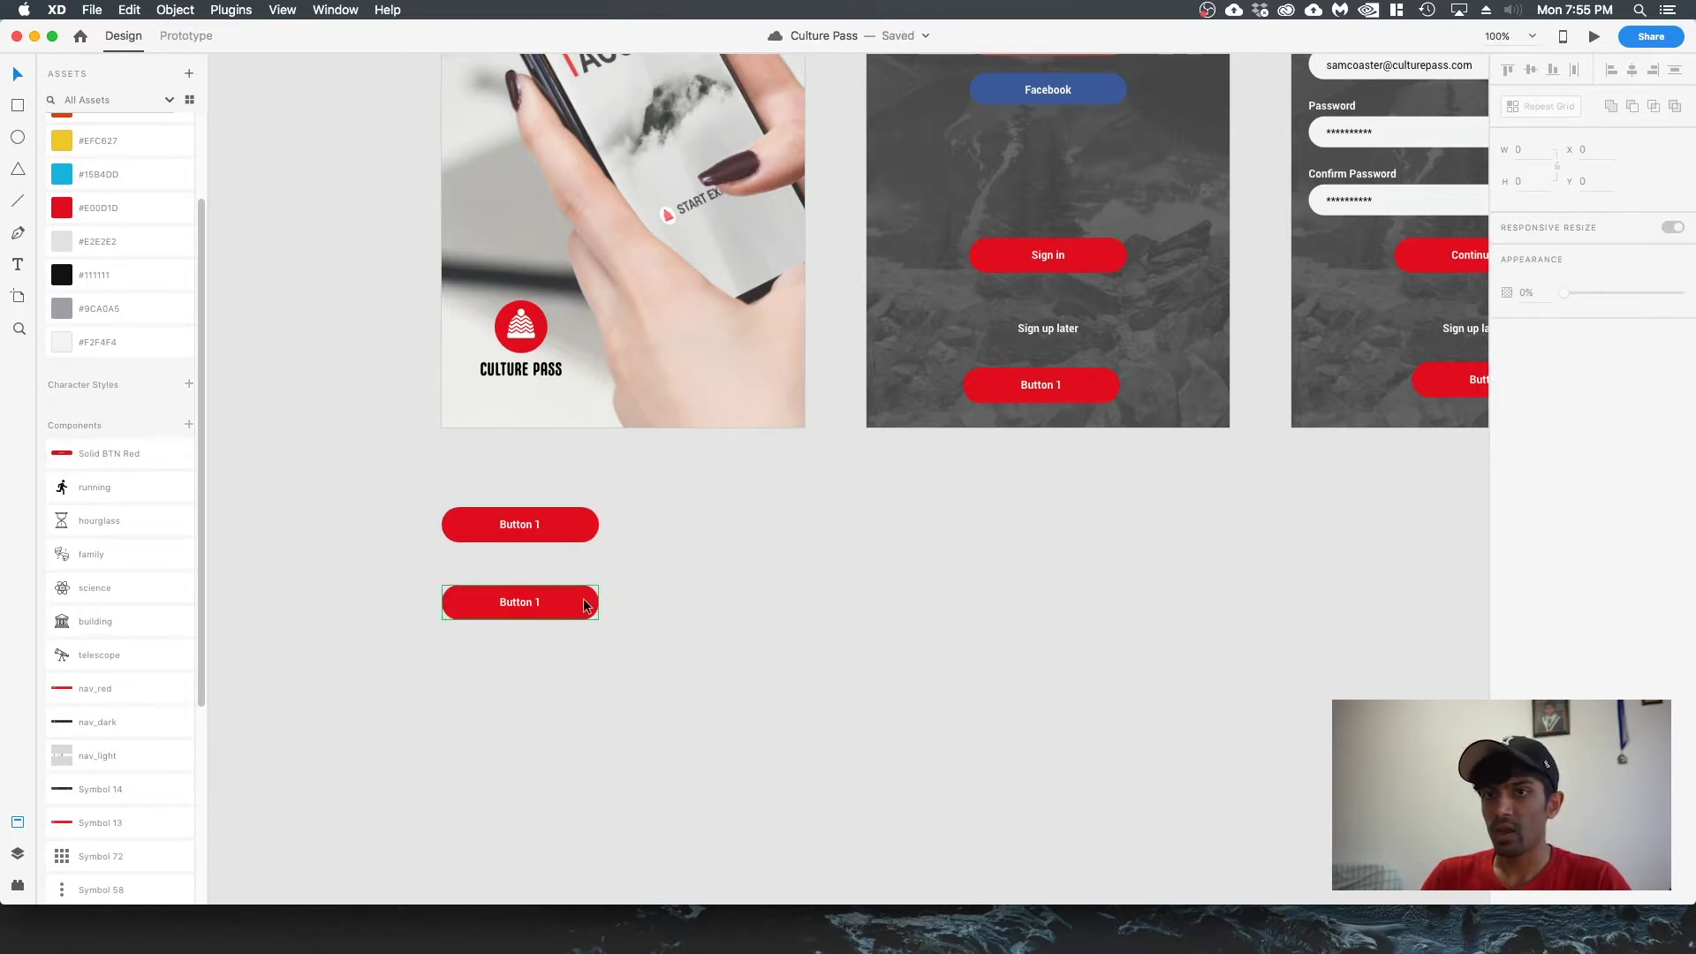
click(579, 597)
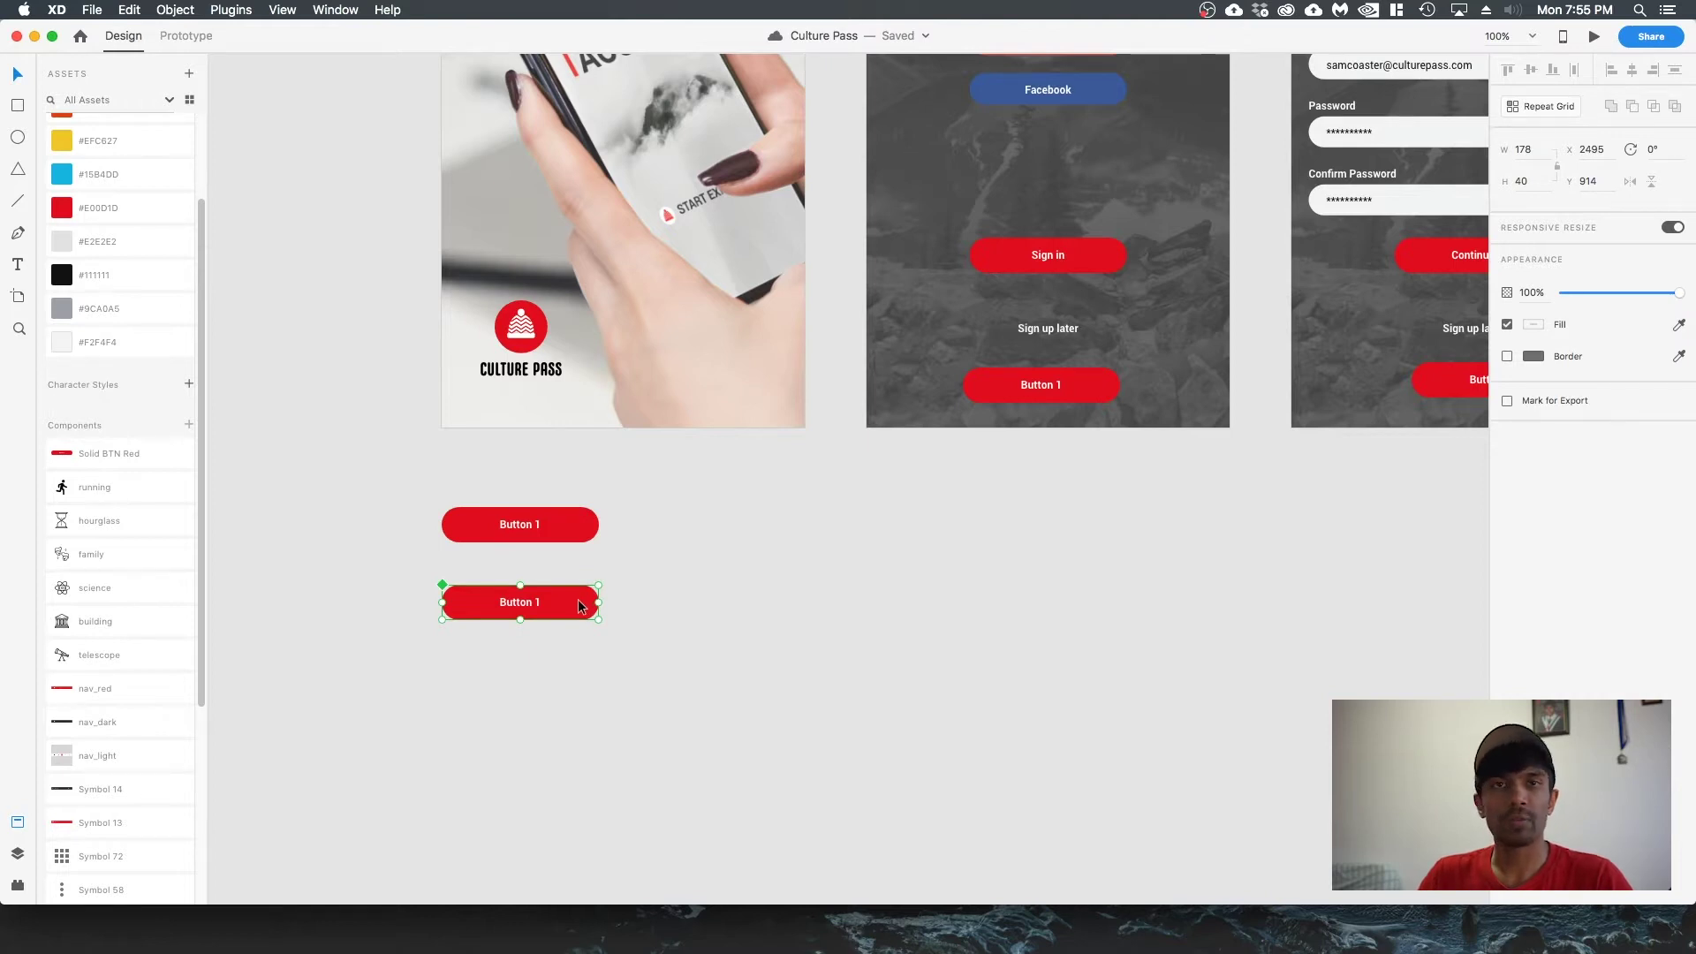
double_click(574, 609)
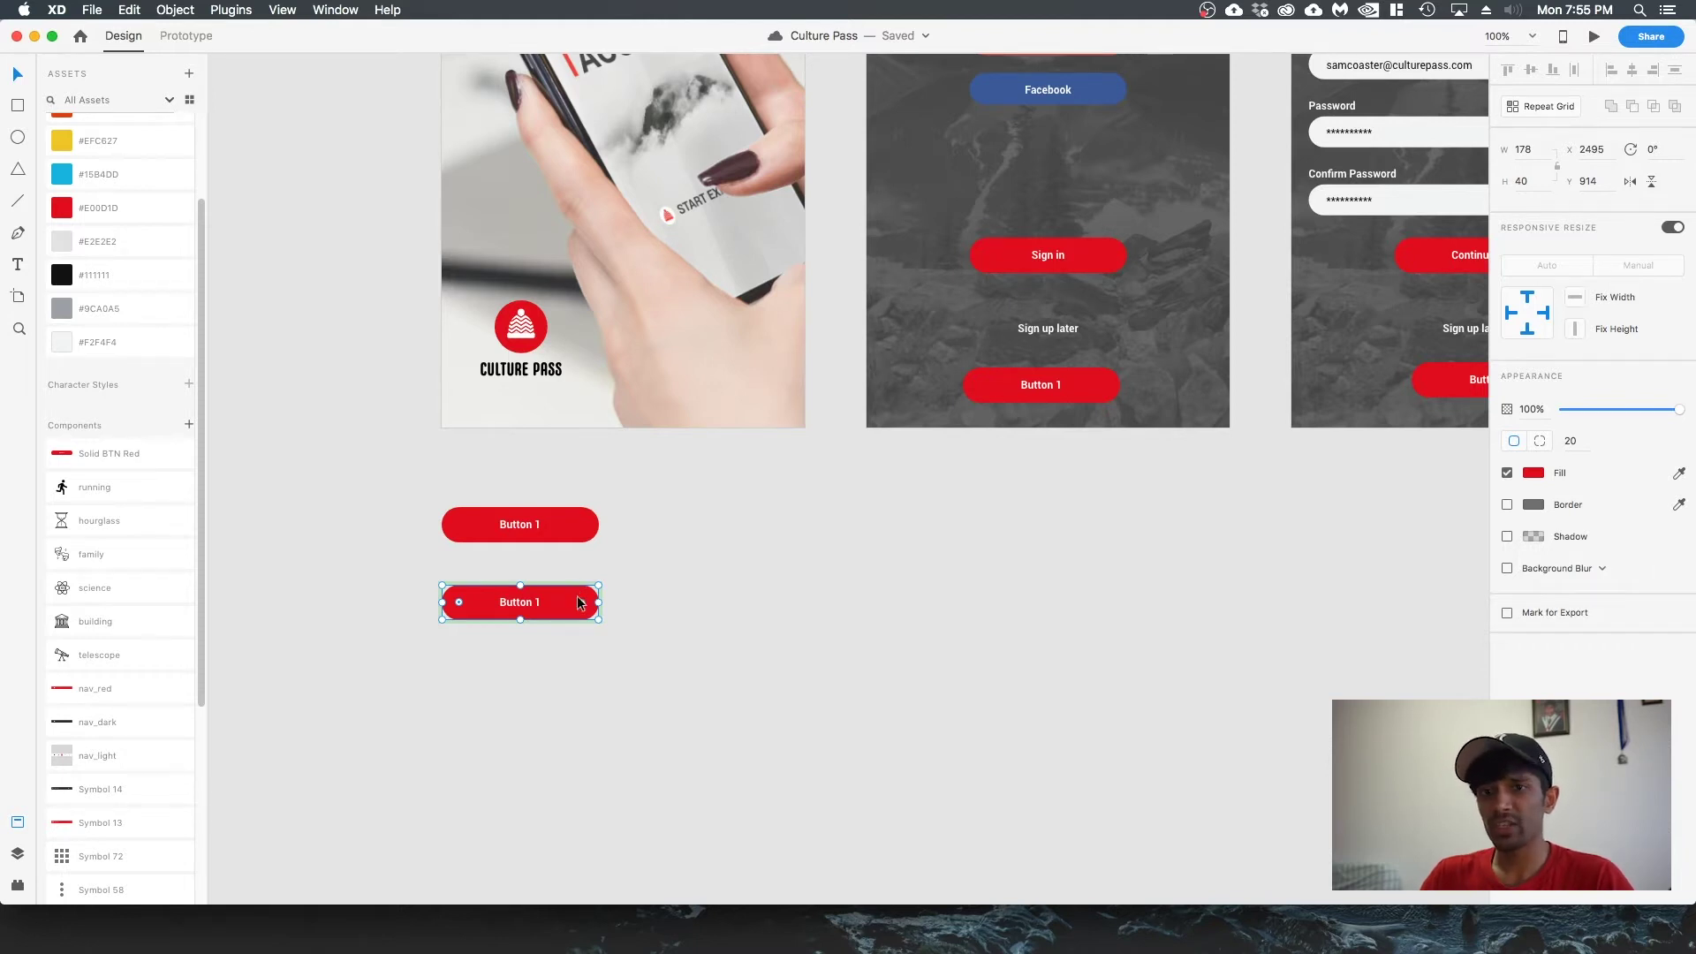
click(17, 853)
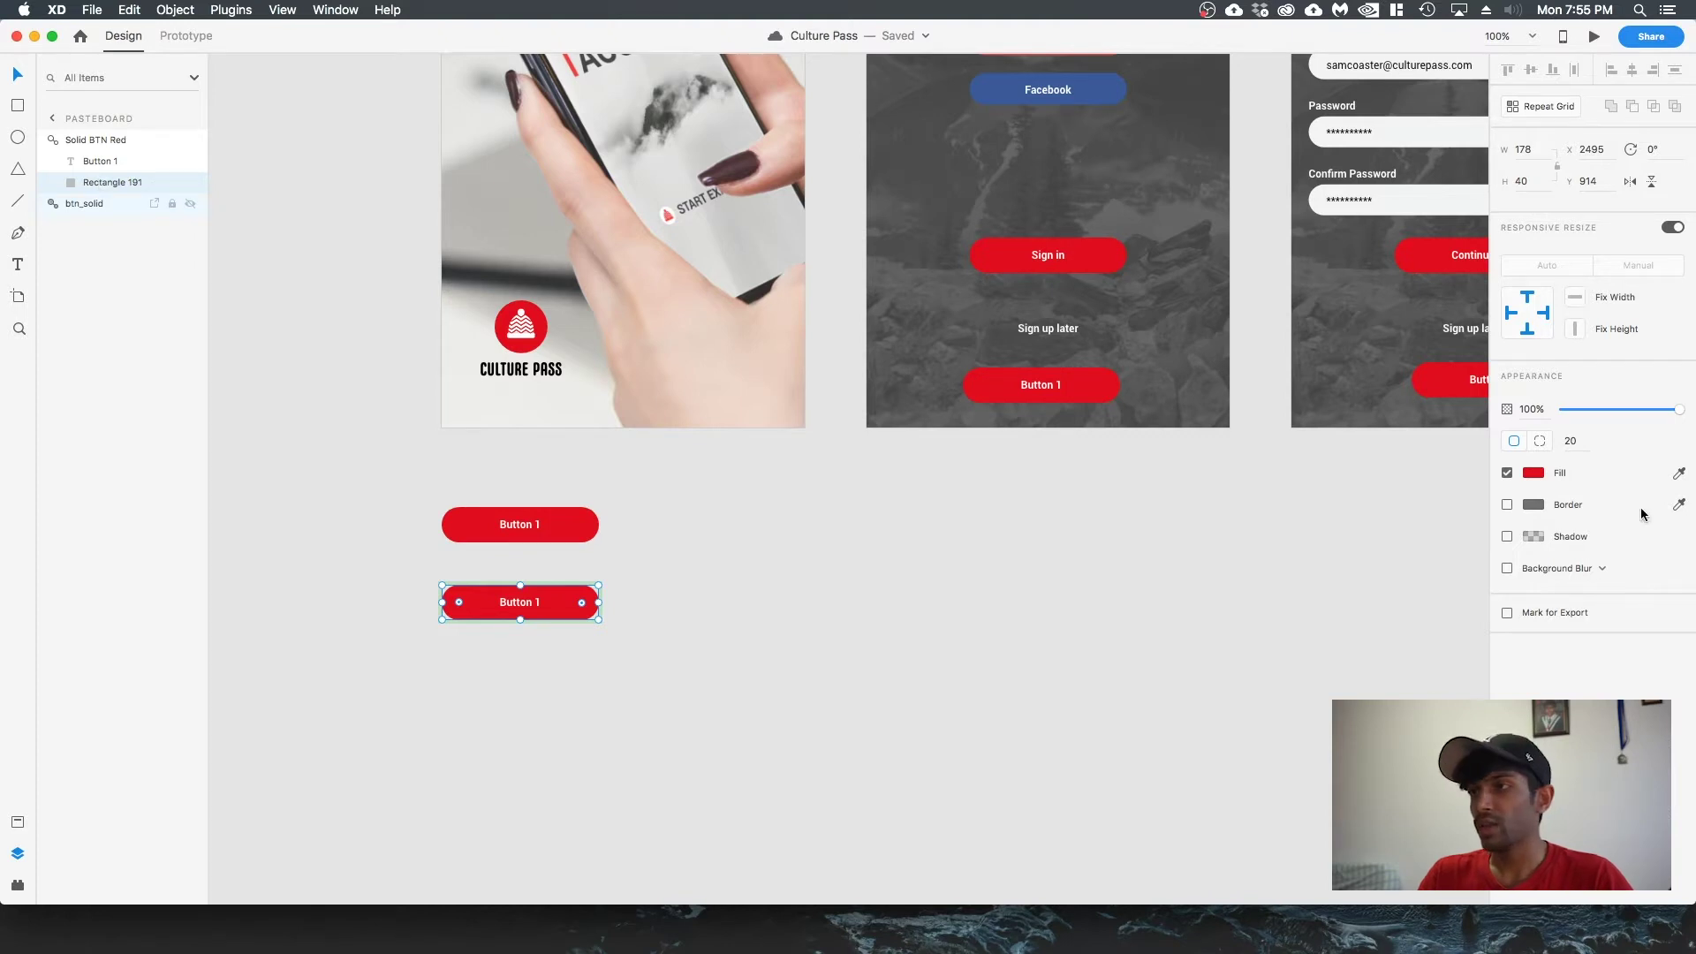
- Shift the master rectangle's fill hue away from red #E00D1D until the fill is blue
click(1533, 474)
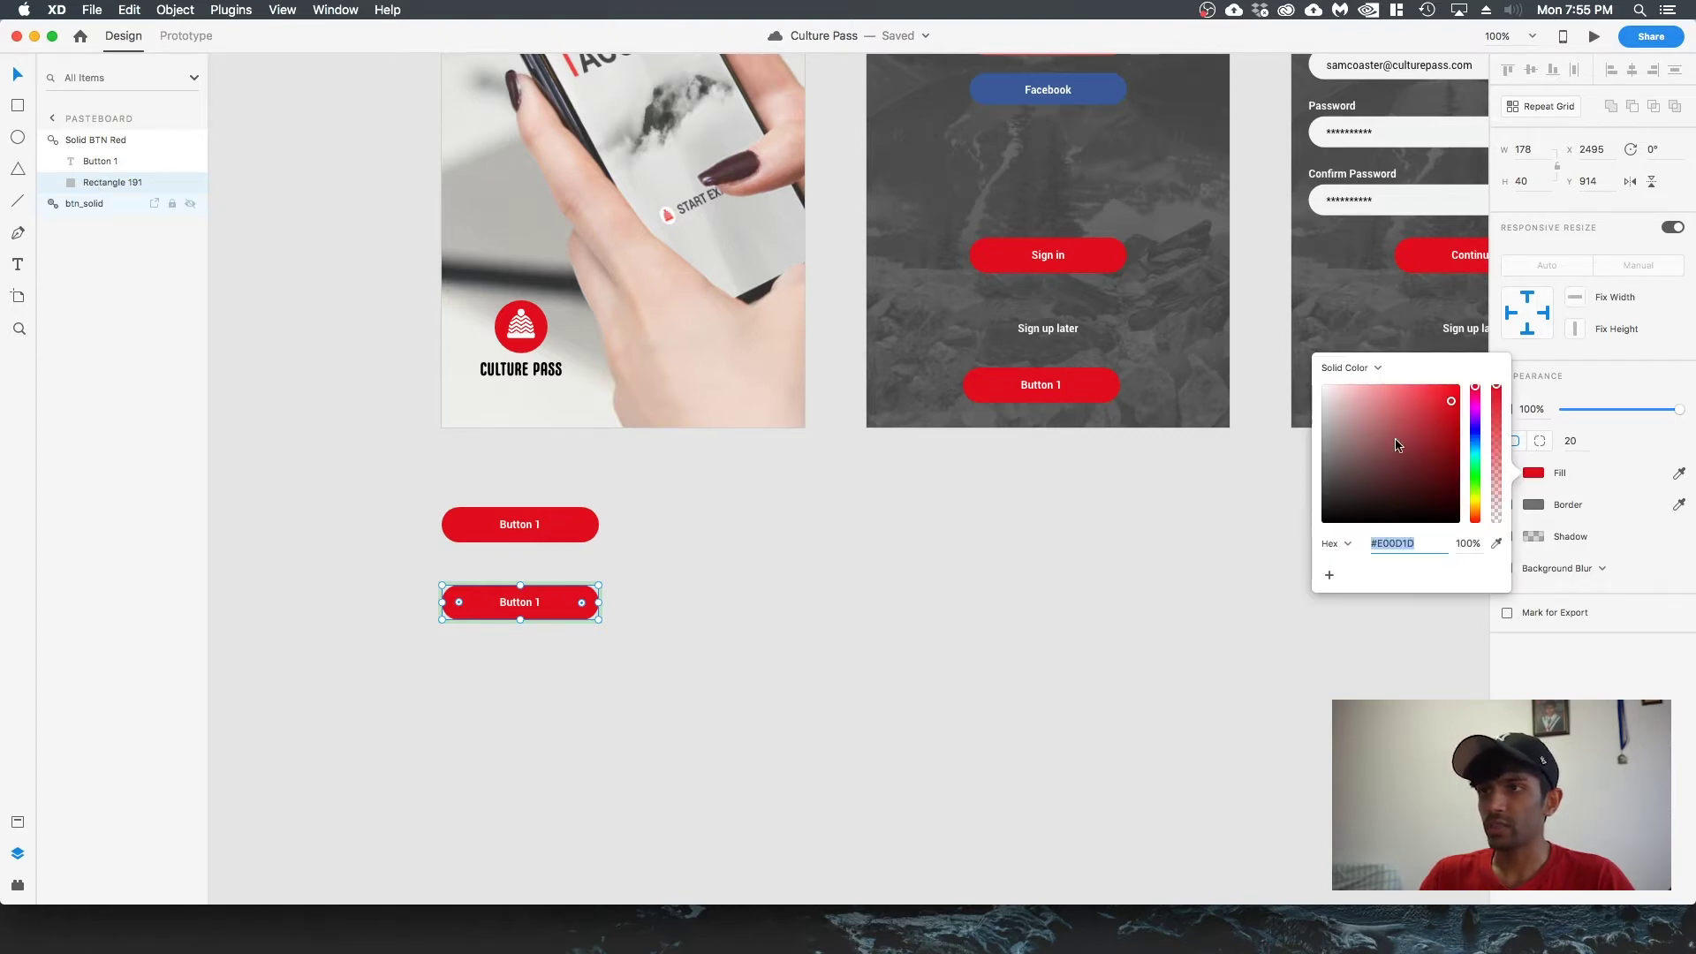
drag(1471, 409, 1472, 449)
click(1009, 616)
- Pan across the sign-up artboards and pasteboard to review the blue Button 1 instances
scroll(703, 648, left, 5)
scroll(704, 648, up, 3)
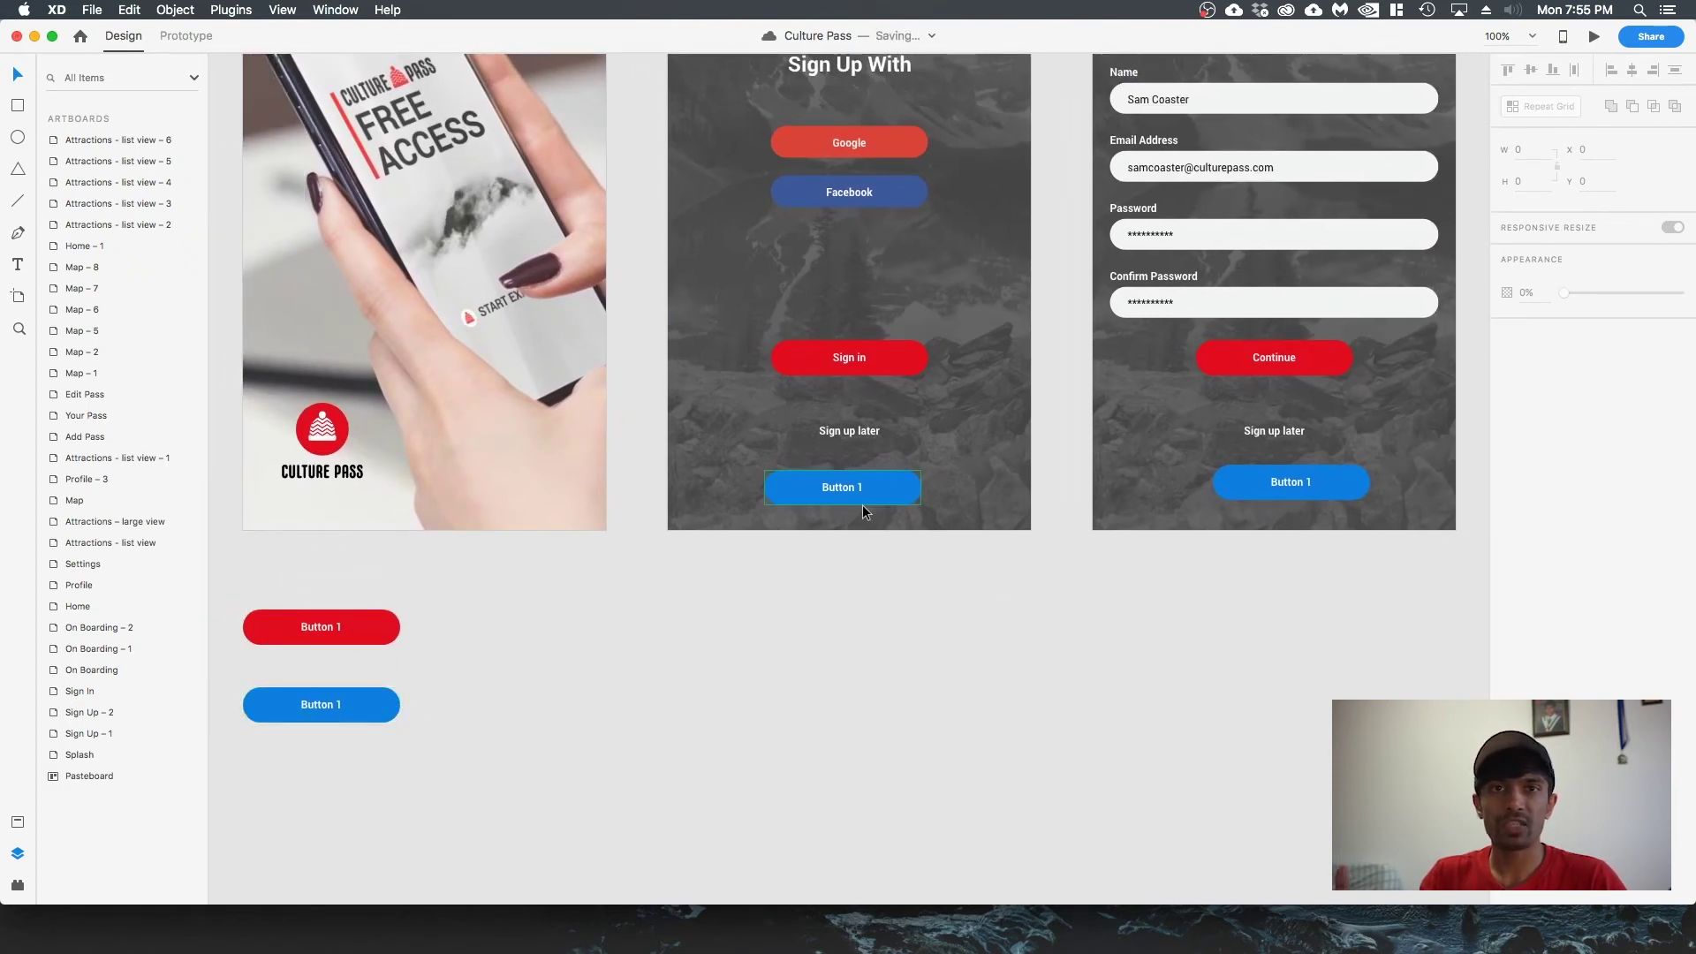
scroll(795, 547, right, 2)
scroll(795, 548, up, 2)
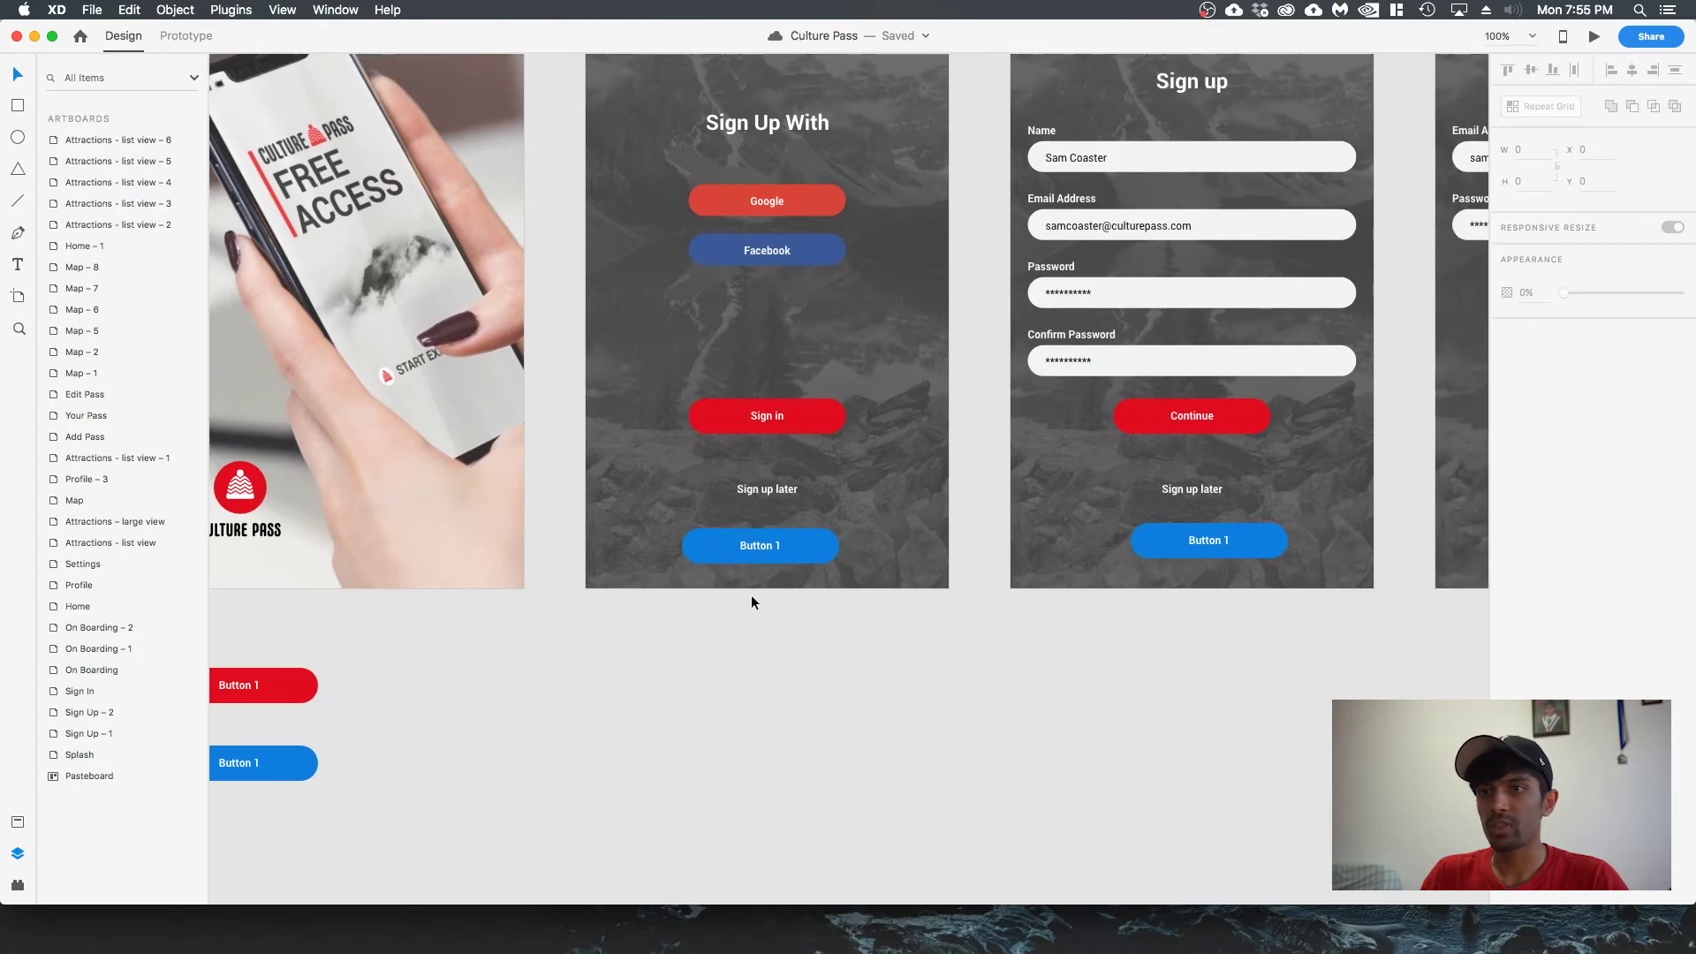
scroll(1149, 618, right, 3)
scroll(1148, 618, up, 1)
scroll(1098, 659, right, 2)
scroll(1098, 660, up, 1)
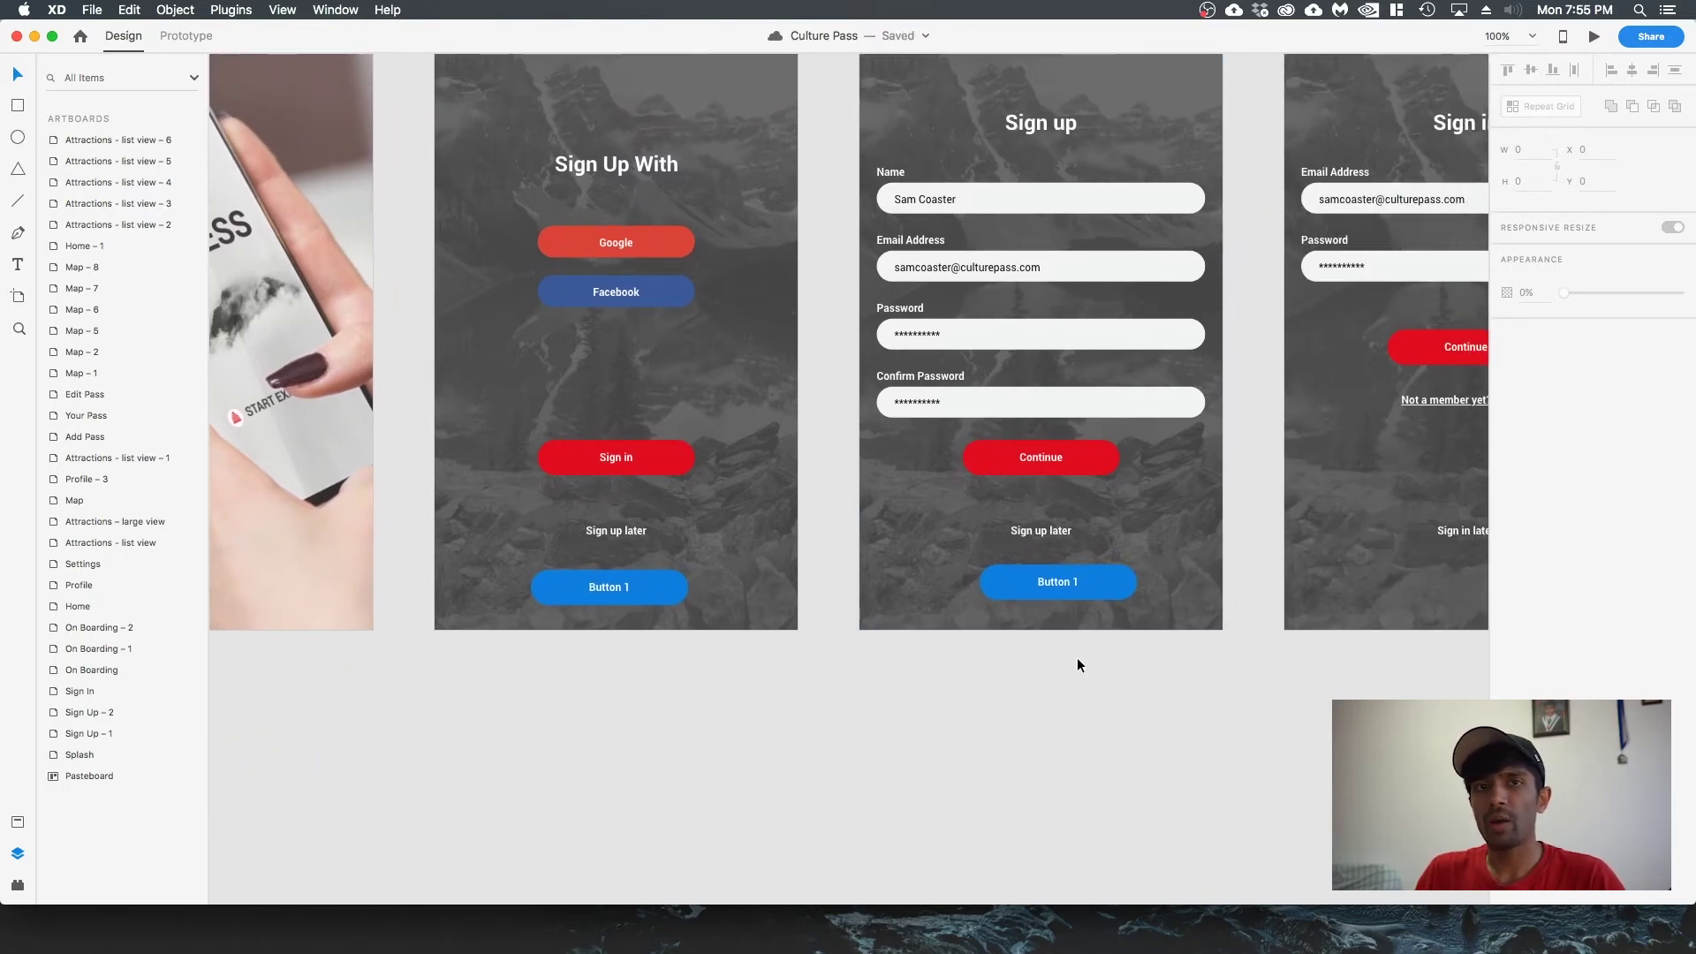
drag(952, 671, 1125, 589)
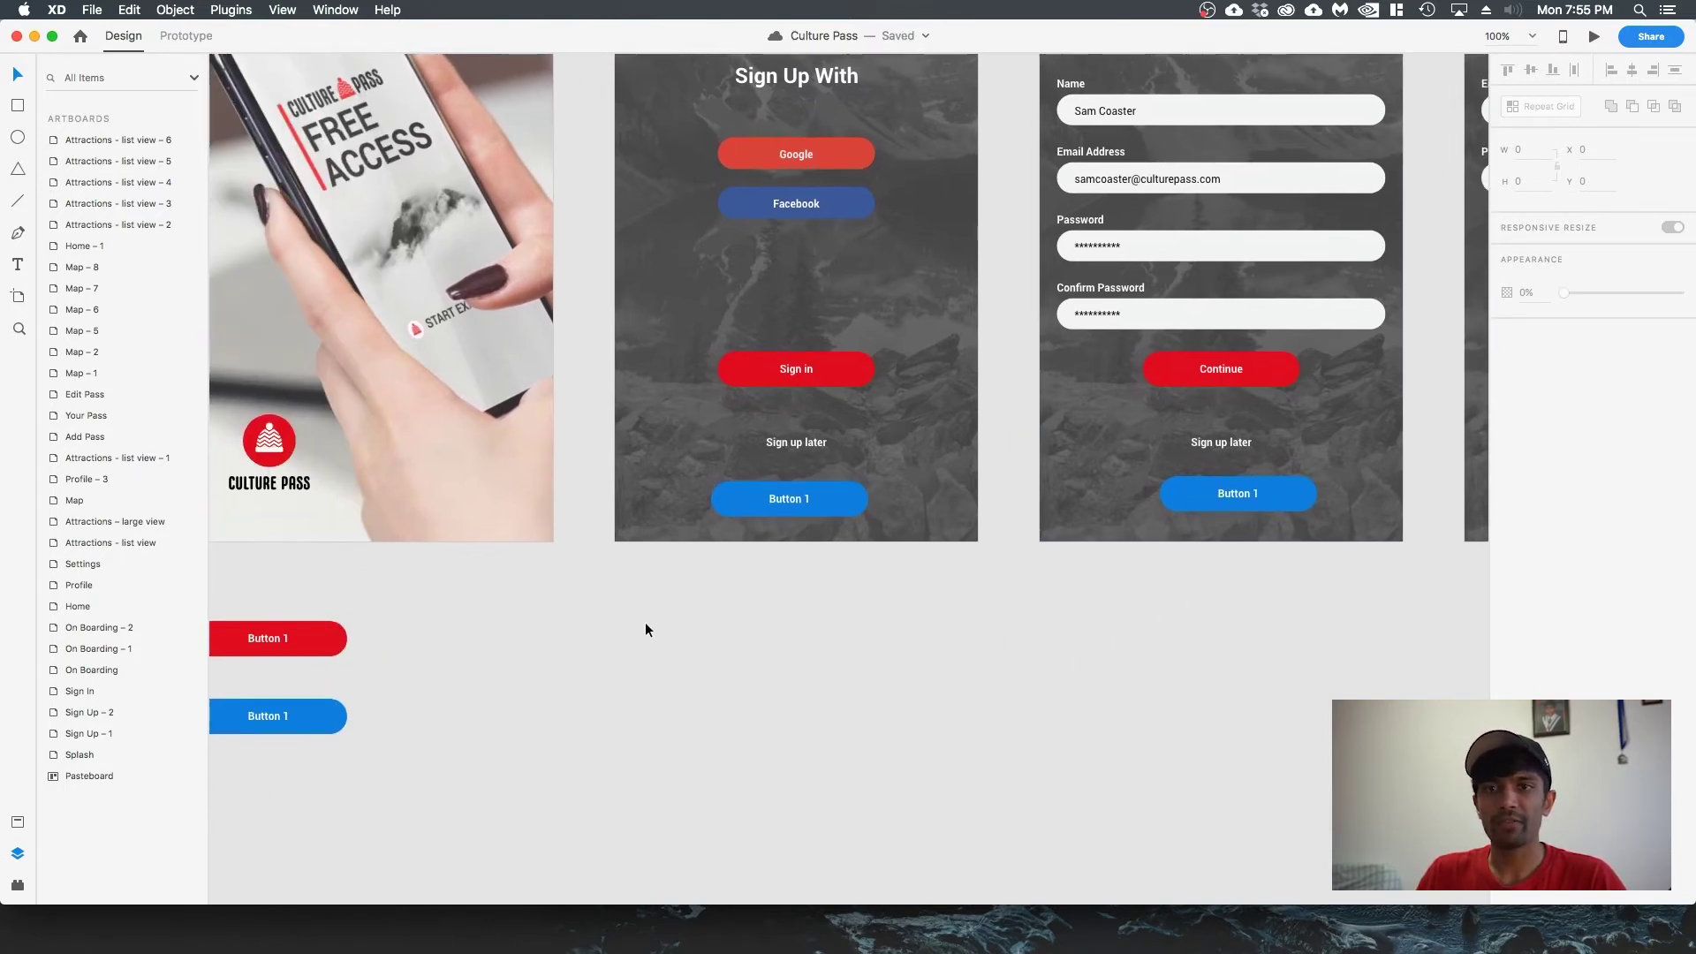